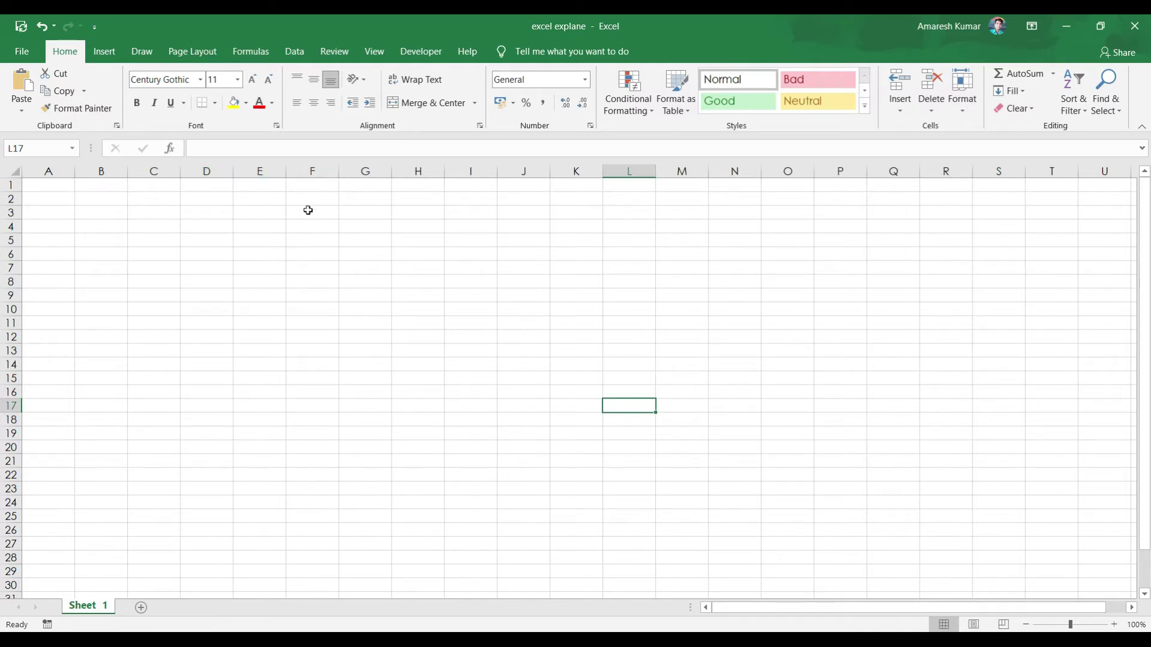
- Browse the font list from cell E8 without changing the font
{"action": "left_click", "coordinate": [308, 279]}
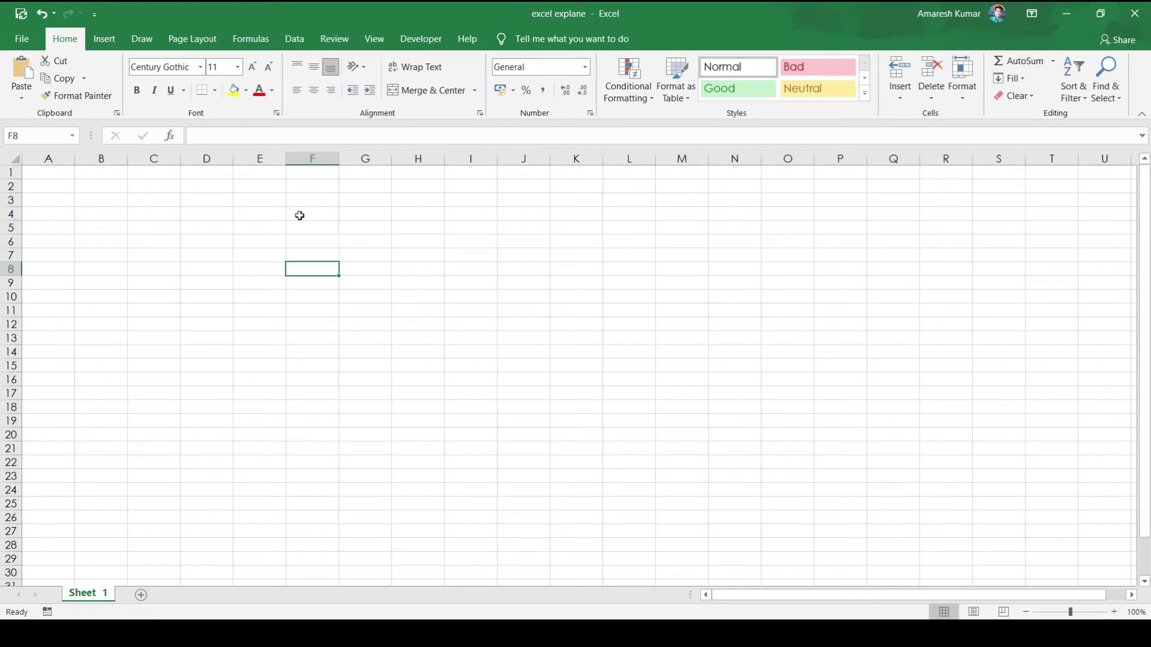
{"action": "left_click", "coordinate": [262, 268]}
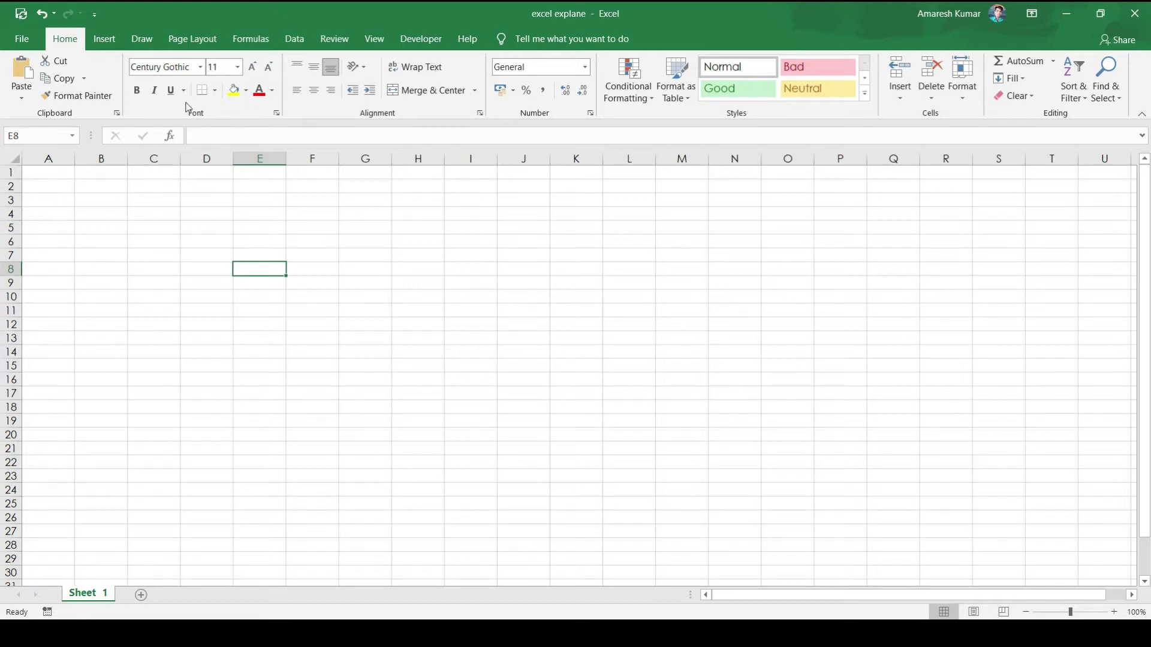
{"action": "left_click", "coordinate": [206, 74]}
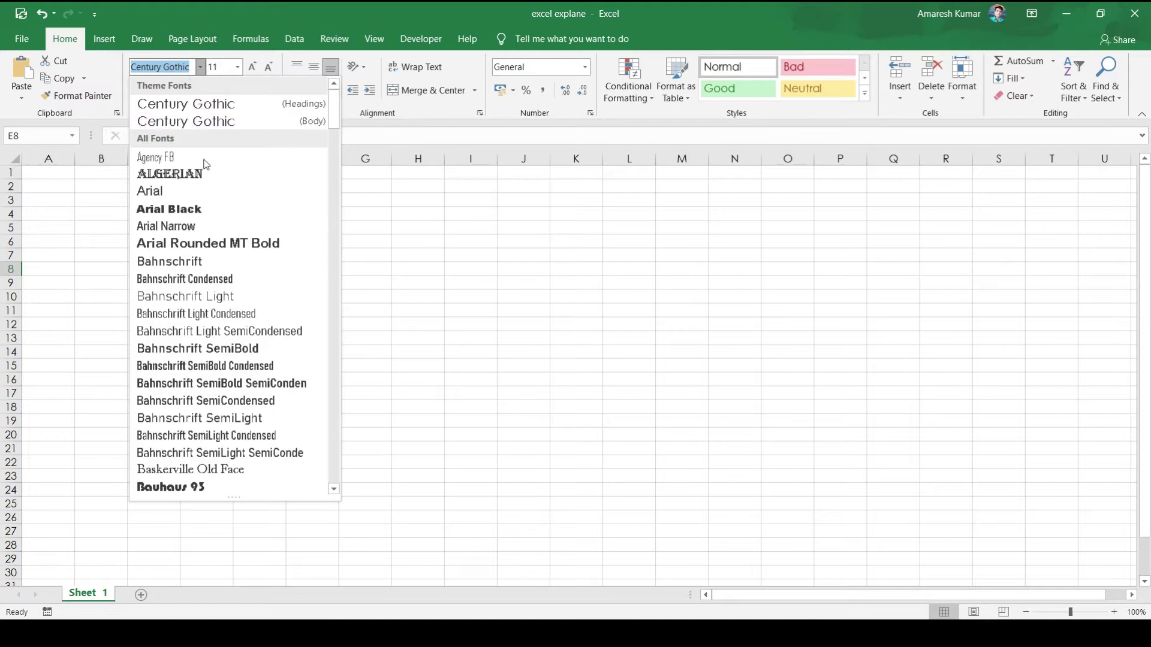
{"action": "scroll", "coordinate": [205, 170], "scroll_direction": "down", "scroll_amount": 3}
{"action": "scroll", "coordinate": [206, 170], "scroll_direction": "down", "scroll_amount": 2}
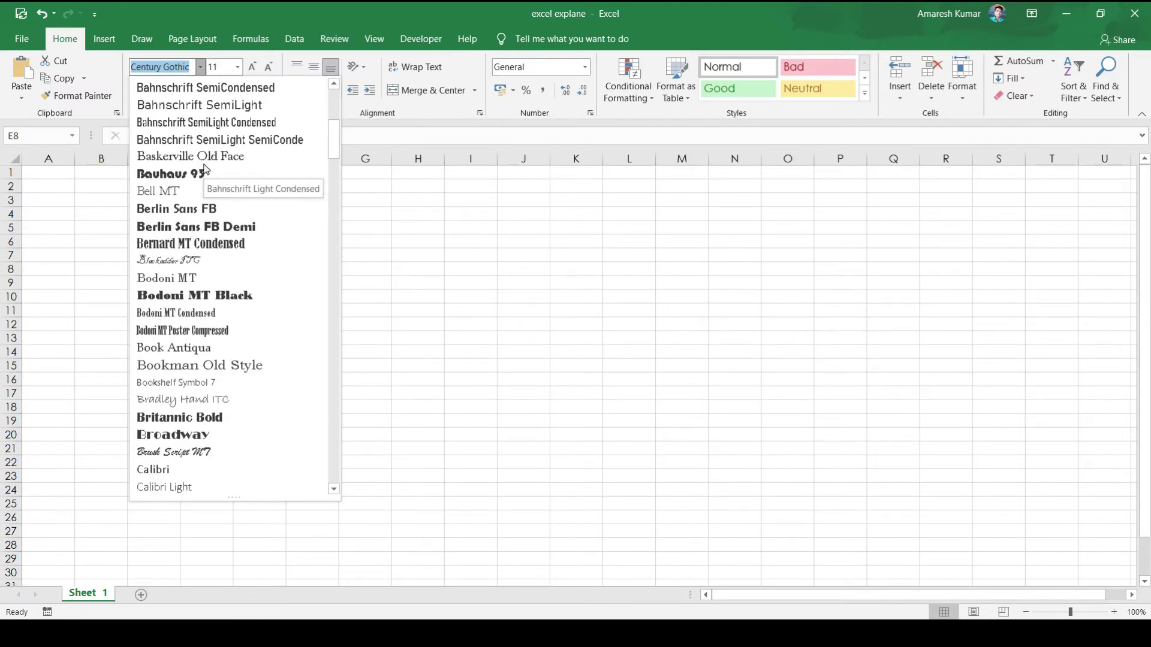
{"action": "scroll", "coordinate": [206, 170], "scroll_direction": "down", "scroll_amount": 3}
{"action": "scroll", "coordinate": [206, 169], "scroll_direction": "down", "scroll_amount": 3}
{"action": "scroll", "coordinate": [205, 169], "scroll_direction": "down", "scroll_amount": 4}
{"action": "scroll", "coordinate": [205, 169], "scroll_direction": "up", "scroll_amount": 4}
{"action": "scroll", "coordinate": [206, 170], "scroll_direction": "up", "scroll_amount": 5}
{"action": "scroll", "coordinate": [206, 170], "scroll_direction": "up", "scroll_amount": 5}
{"action": "scroll", "coordinate": [205, 170], "scroll_direction": "up", "scroll_amount": 1}
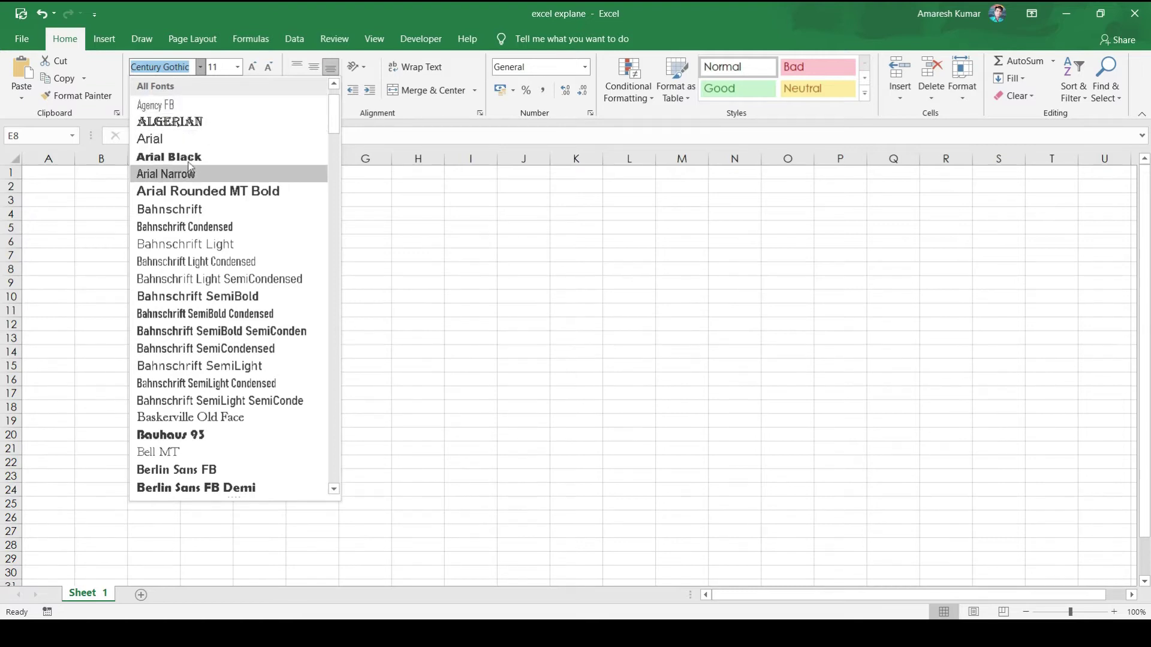
{"action": "left_click", "coordinate": [112, 233]}
- Enter 'Ram' in cell H5 and reselect it to choose a font
{"action": "left_click", "coordinate": [422, 227]}
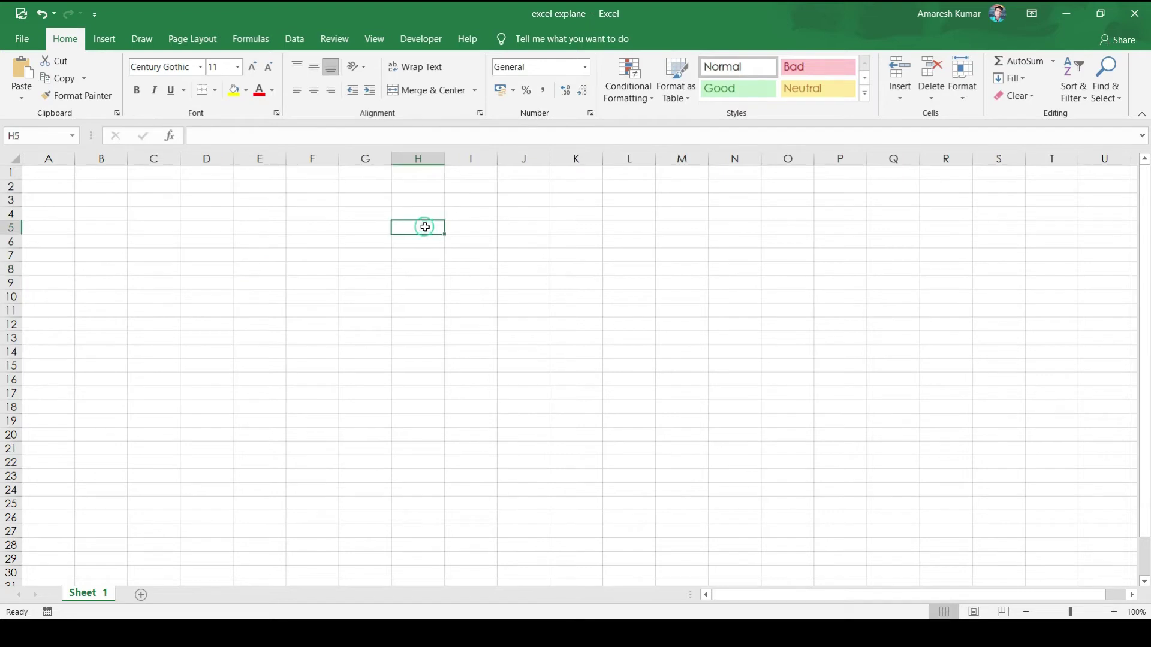
{"action": "type", "text": "Ram"}
{"action": "key", "text": "Return"}
{"action": "left_click", "coordinate": [400, 225]}
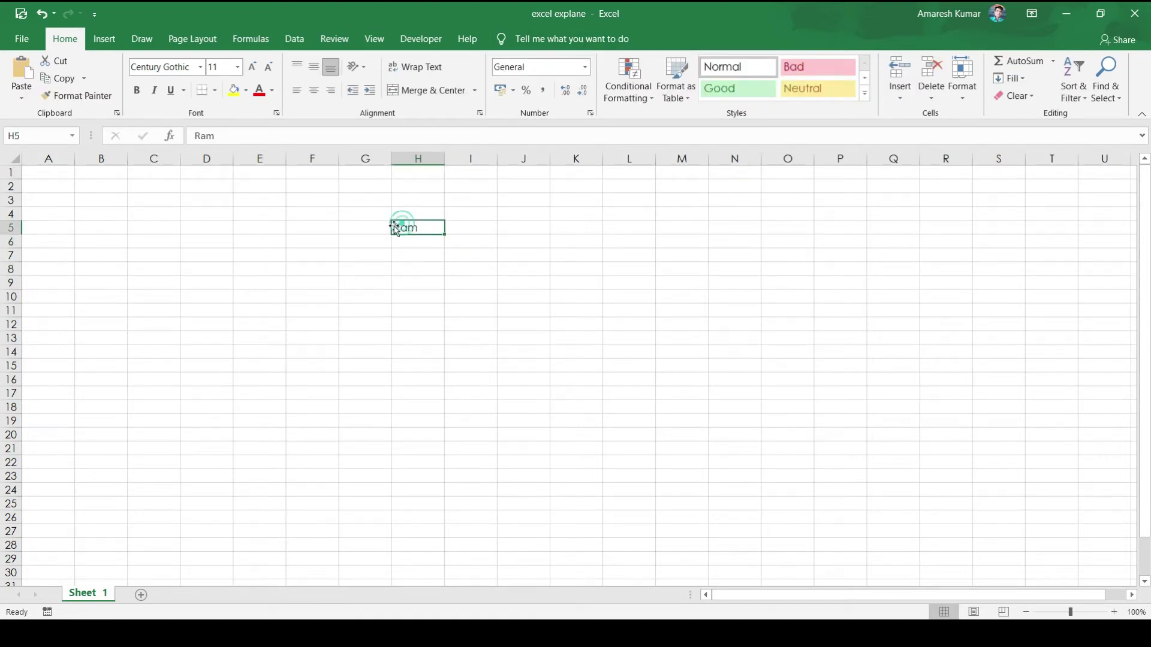
{"action": "left_click", "coordinate": [201, 67]}
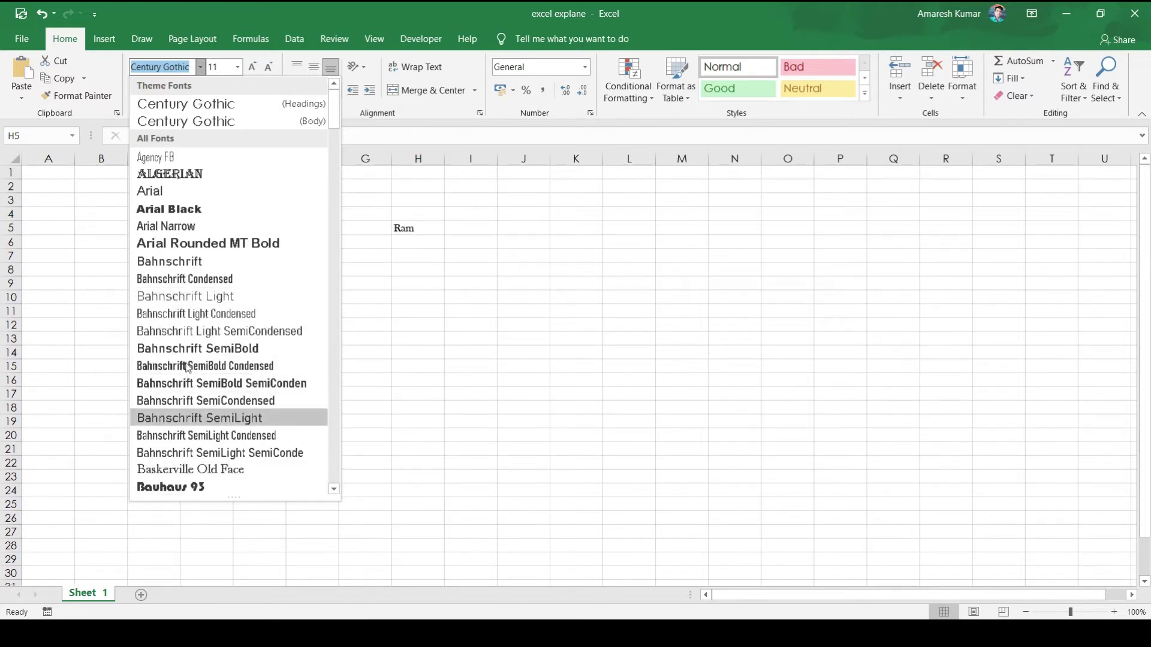
- Apply the Algerian font to Ram in H5, keeping the size at 11
{"action": "left_click", "coordinate": [168, 175]}
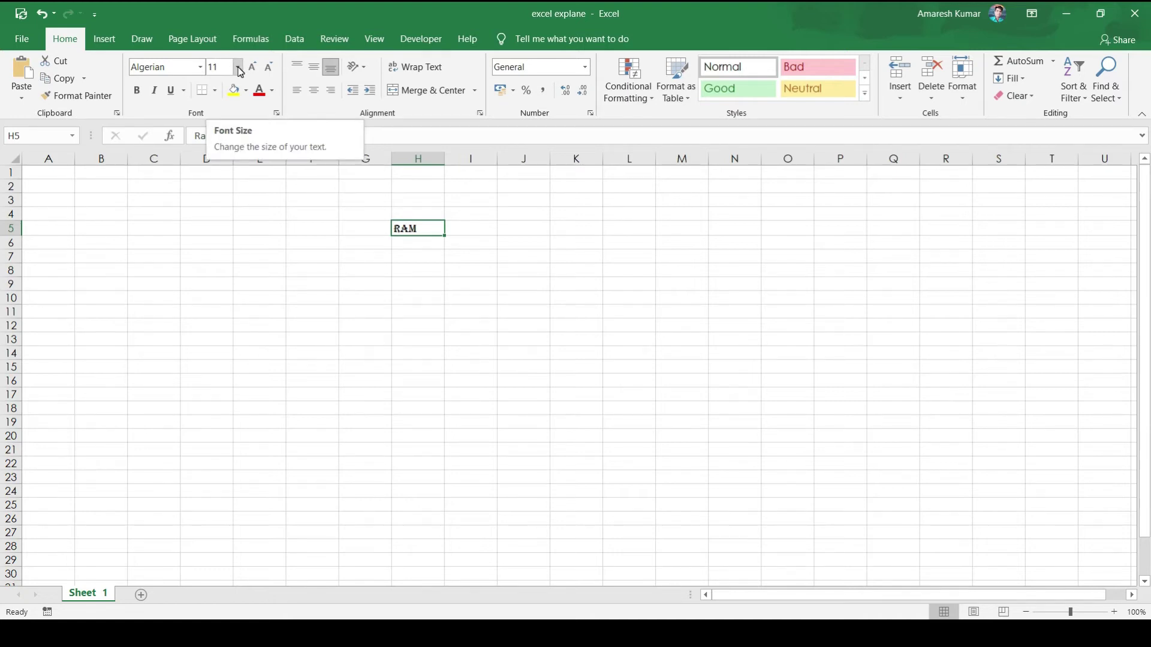
{"action": "left_click", "coordinate": [239, 67]}
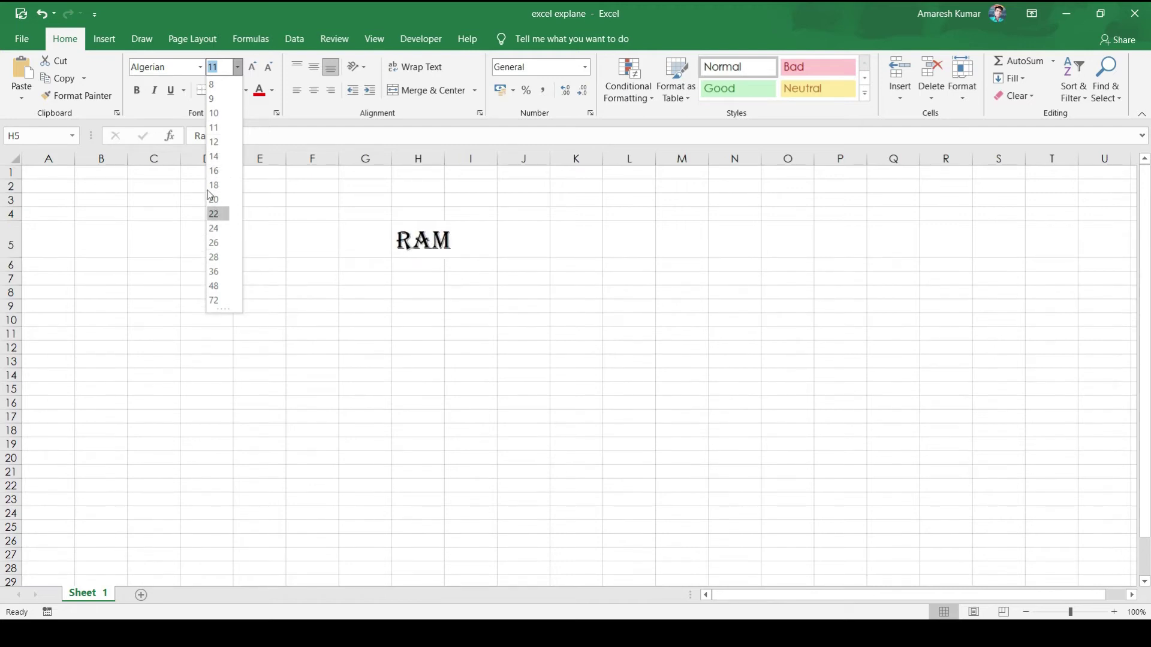
{"action": "left_click", "coordinate": [250, 42]}
{"action": "left_click", "coordinate": [64, 38]}
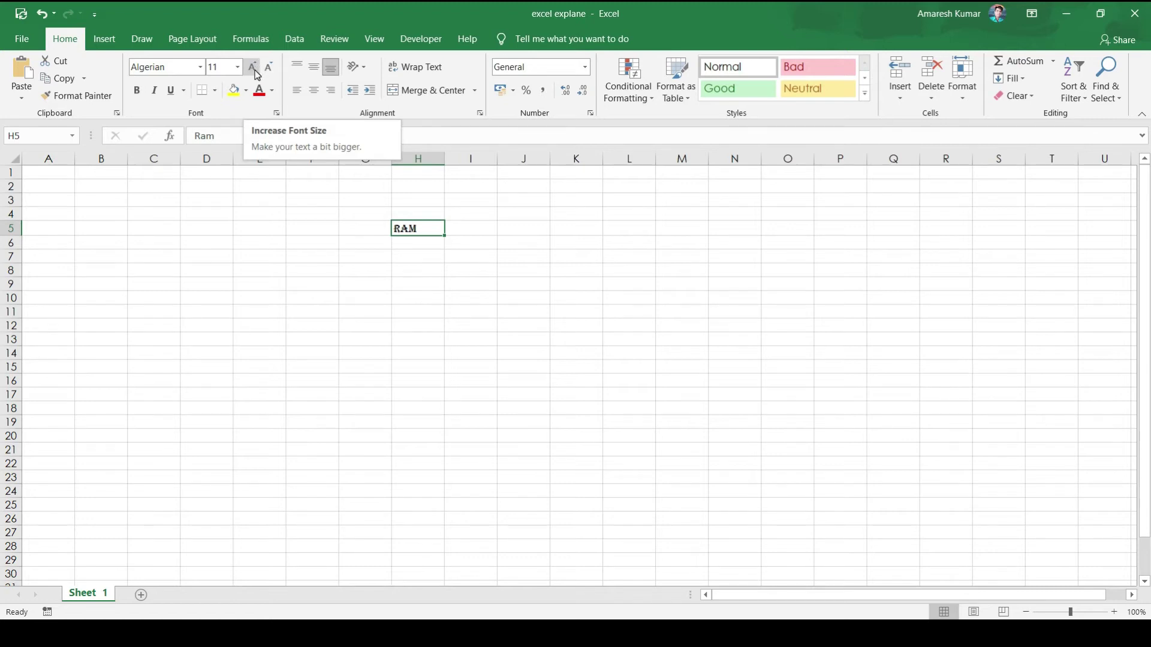
- Set the RAM text in H5 to font size 12
{"action": "left_click", "coordinate": [254, 71]}
{"action": "left_click", "coordinate": [253, 71]}
{"action": "left_click", "coordinate": [253, 71]}
{"action": "left_click", "coordinate": [253, 71]}
{"action": "left_click", "coordinate": [253, 70]}
{"action": "left_click", "coordinate": [269, 67]}
{"action": "left_click", "coordinate": [270, 67]}
{"action": "left_click", "coordinate": [270, 68]}
{"action": "left_click", "coordinate": [270, 67]}
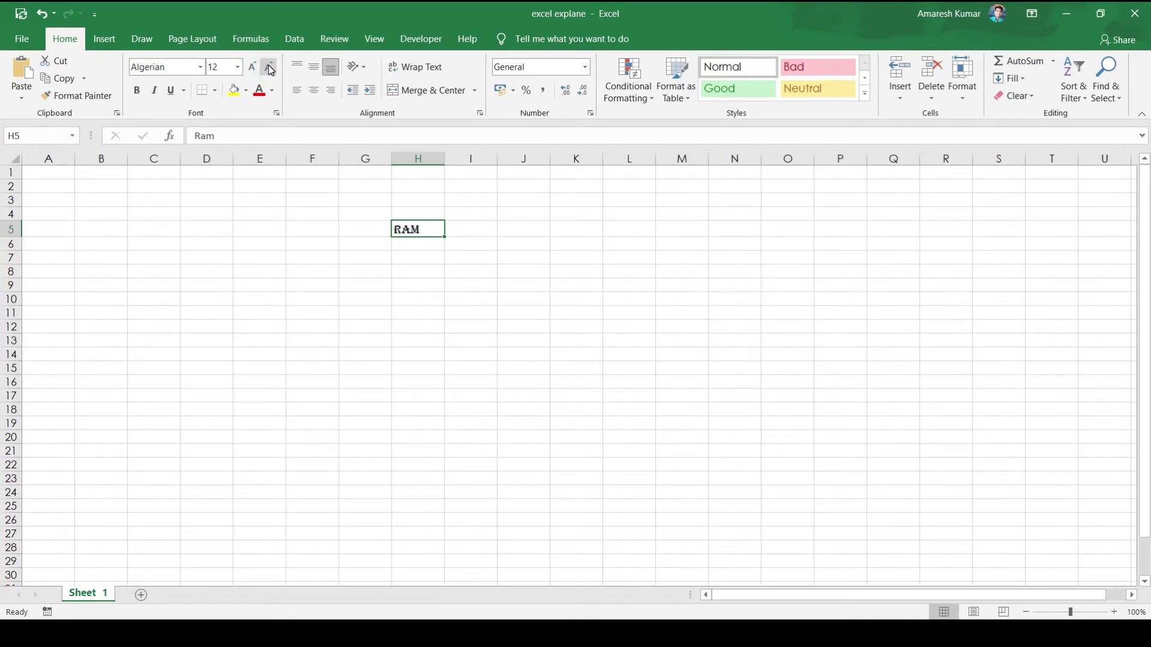
- Give RAM a single underline, leaving it neither bold nor italic
{"action": "left_click", "coordinate": [138, 96]}
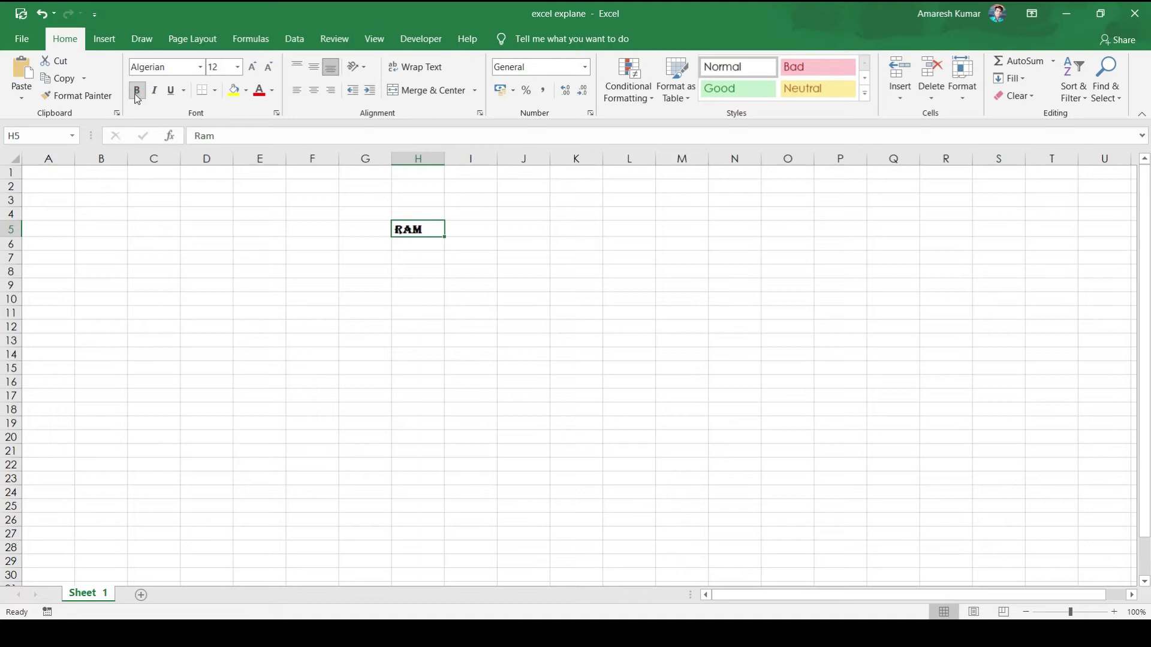
{"action": "left_click", "coordinate": [137, 95]}
{"action": "left_click", "coordinate": [155, 98]}
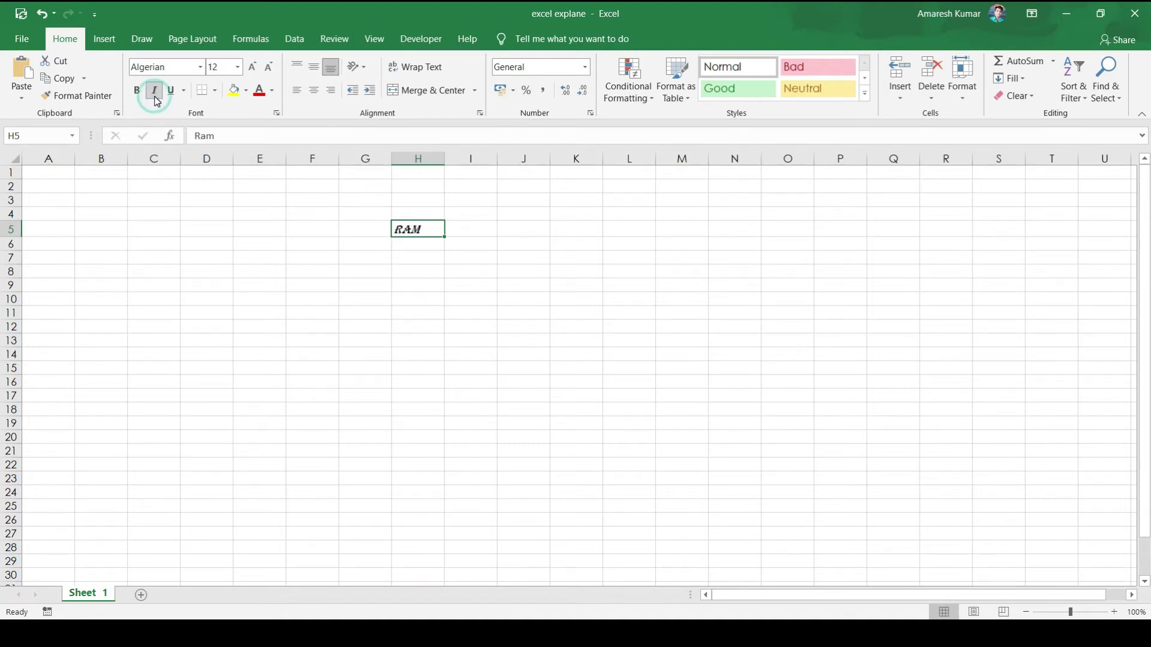
{"action": "left_click", "coordinate": [155, 96]}
{"action": "left_click", "coordinate": [172, 92]}
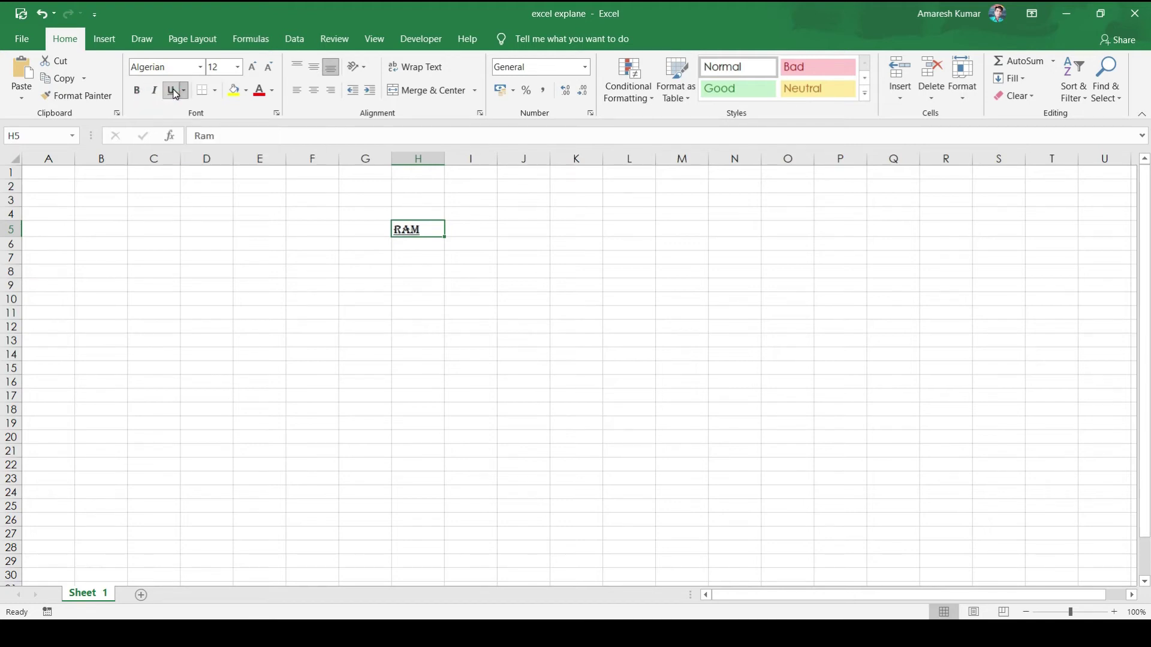
{"action": "left_click", "coordinate": [174, 91]}
{"action": "left_click", "coordinate": [186, 92]}
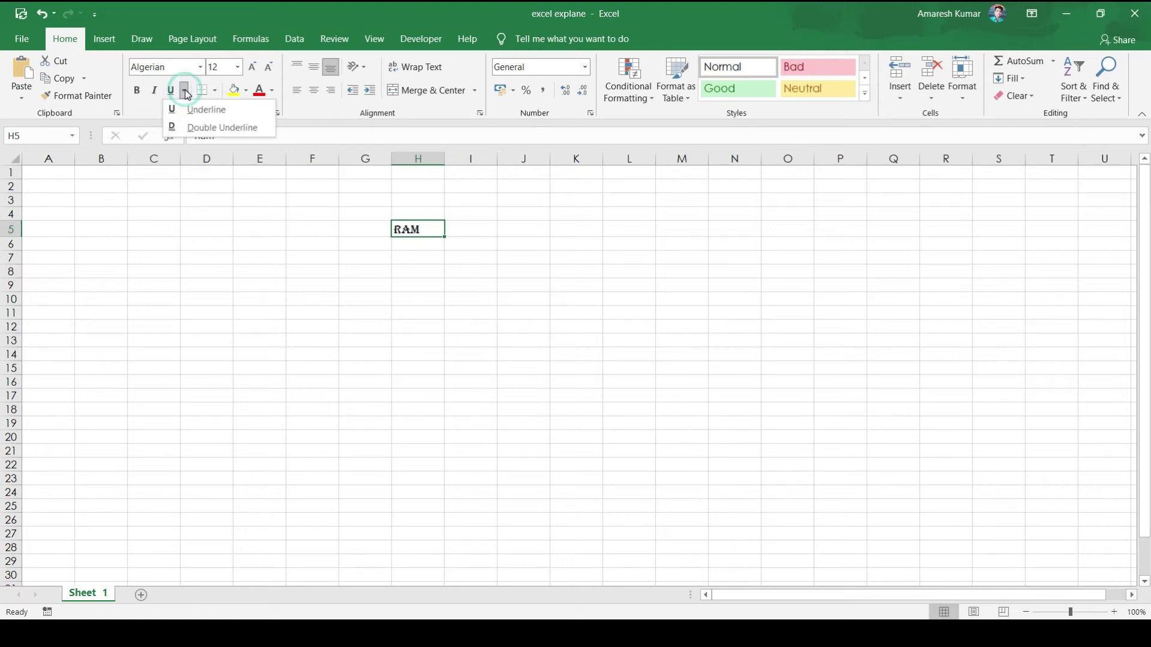
{"action": "left_click", "coordinate": [198, 128]}
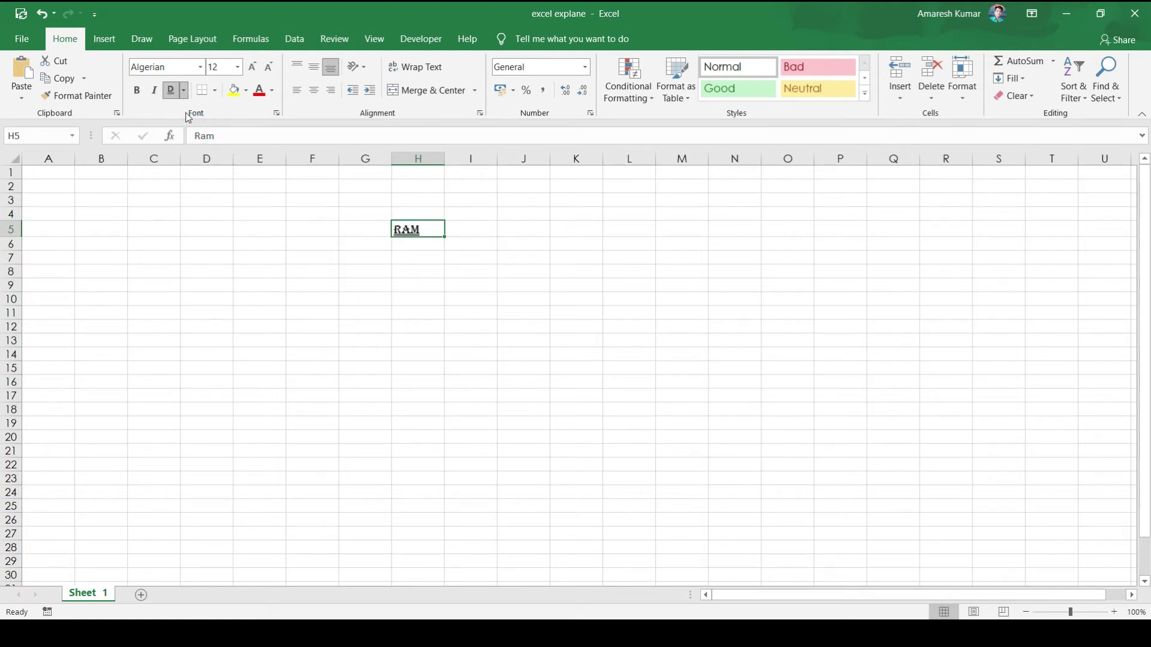
{"action": "left_click", "coordinate": [184, 91]}
{"action": "left_click", "coordinate": [183, 108]}
- Fill RAM across to K5 and down to row 14, then select H5:K14
{"action": "left_click_drag", "start_coordinate": [444, 237], "coordinate": [617, 289]}
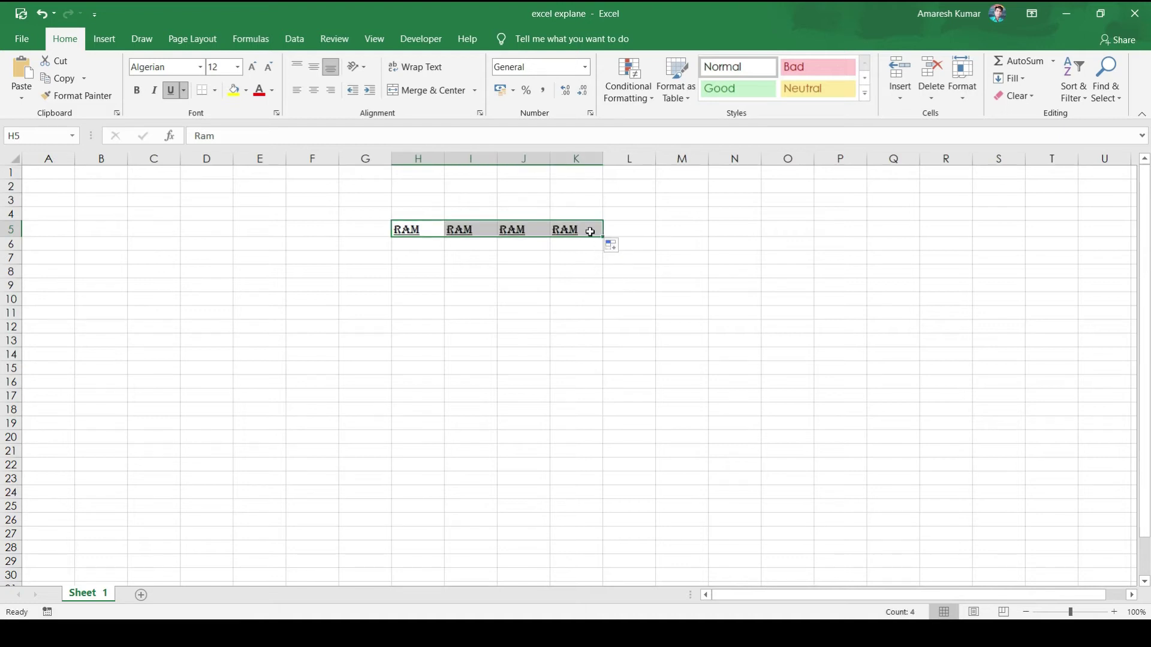
{"action": "left_click_drag", "start_coordinate": [601, 238], "coordinate": [609, 377]}
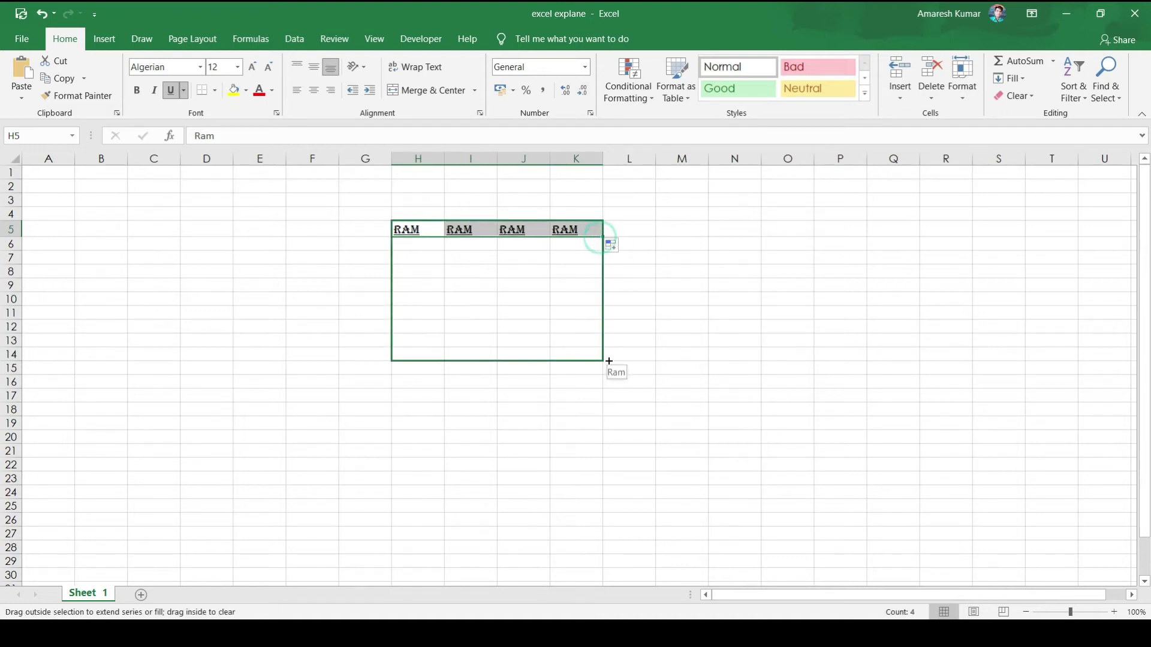
{"action": "left_click", "coordinate": [353, 284]}
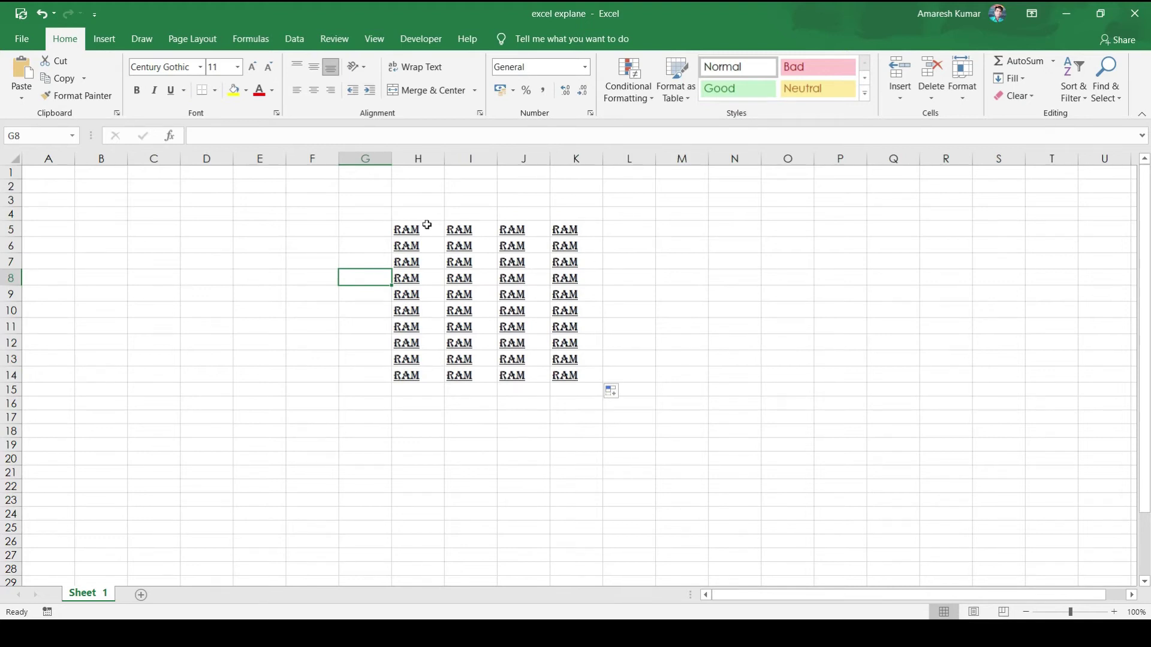
{"action": "left_click_drag", "start_coordinate": [419, 227], "coordinate": [570, 379]}
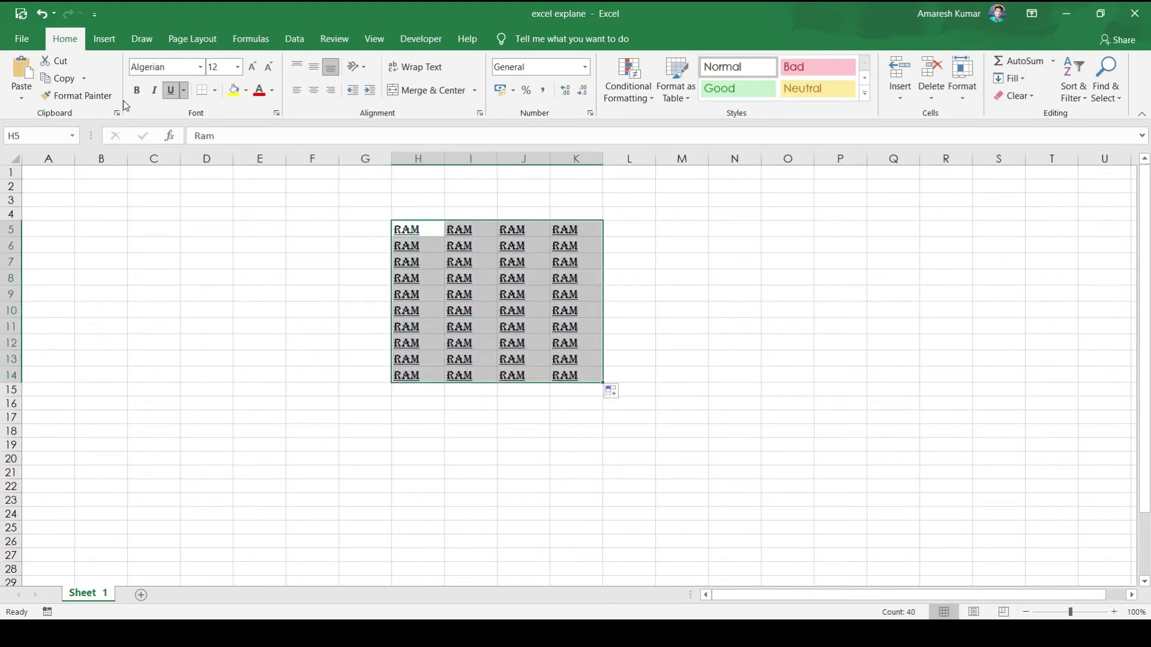
- Apply All Borders to every cell of the H5:K14 block
{"action": "left_click", "coordinate": [185, 91]}
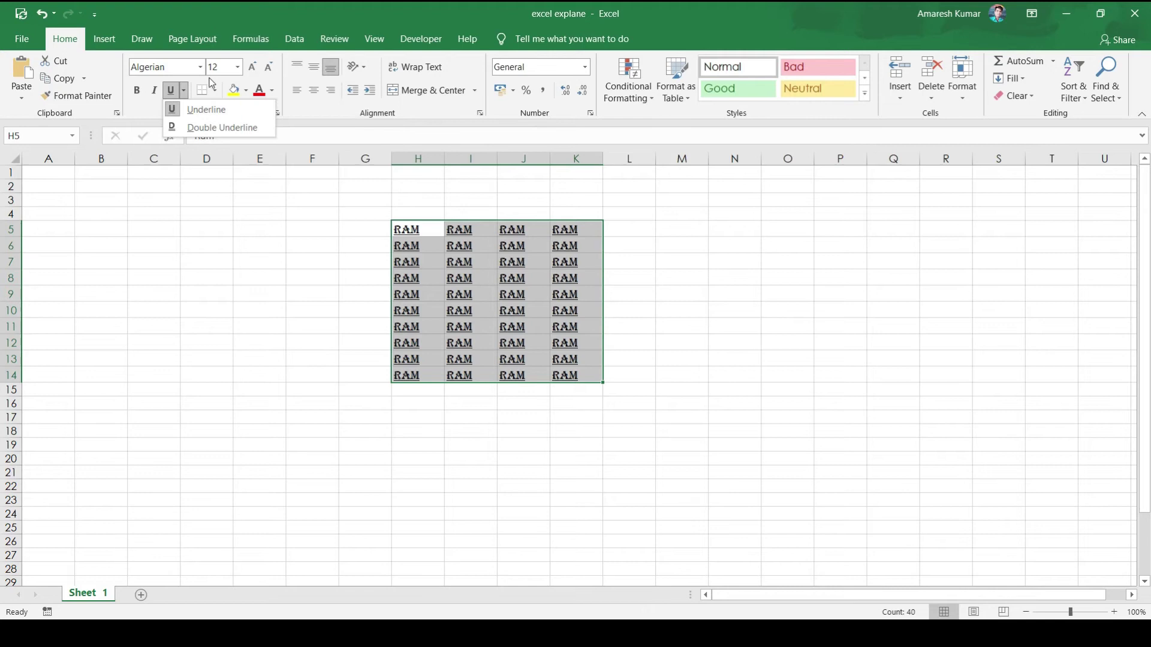
{"action": "left_click", "coordinate": [194, 110]}
{"action": "left_click", "coordinate": [273, 230]}
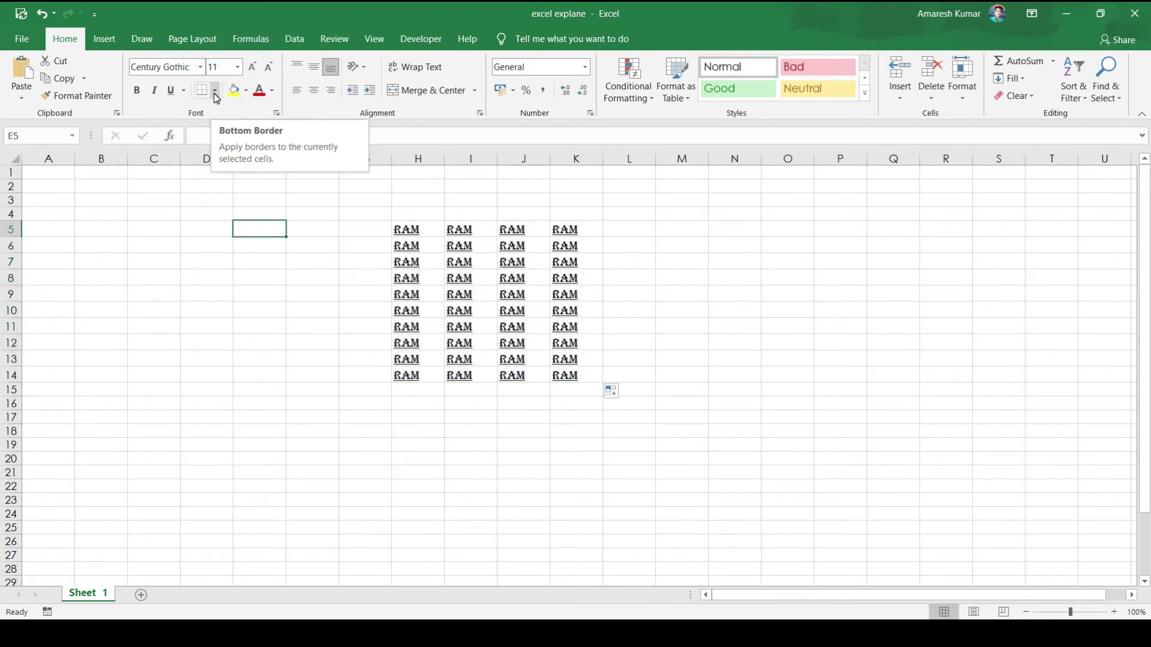
{"action": "mouse_move", "coordinate": [407, 230]}
{"action": "left_mouse_down"}
{"action": "mouse_move", "coordinate": [563, 320]}
{"action": "mouse_move", "coordinate": [564, 375]}
{"action": "left_mouse_up"}
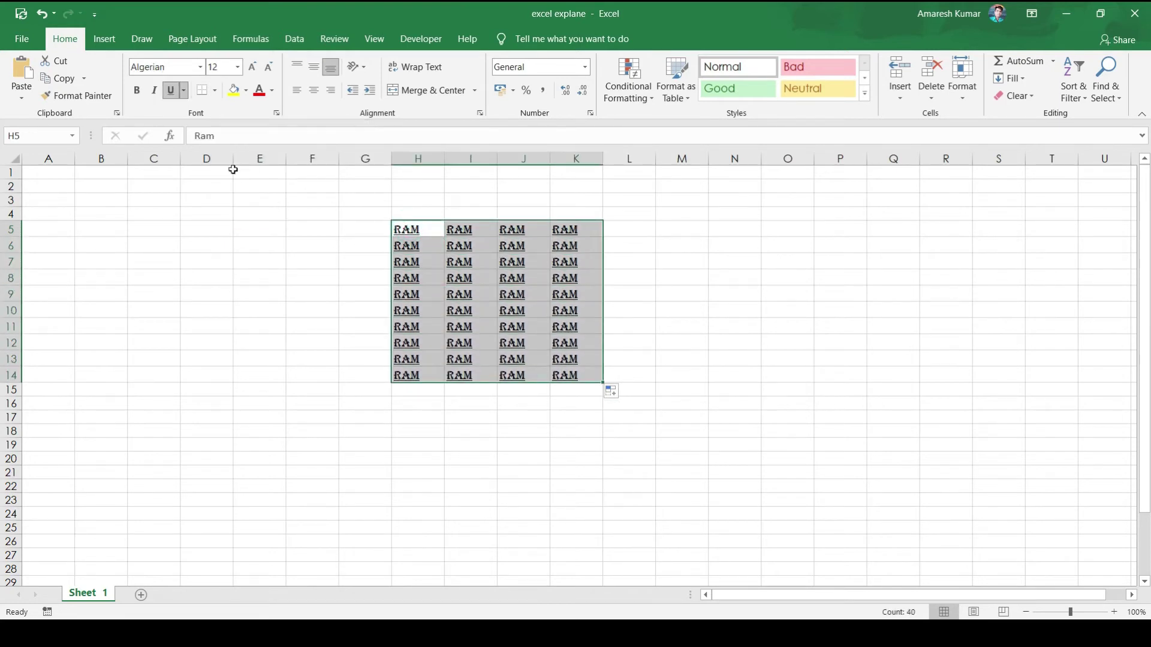
{"action": "left_click", "coordinate": [215, 90]}
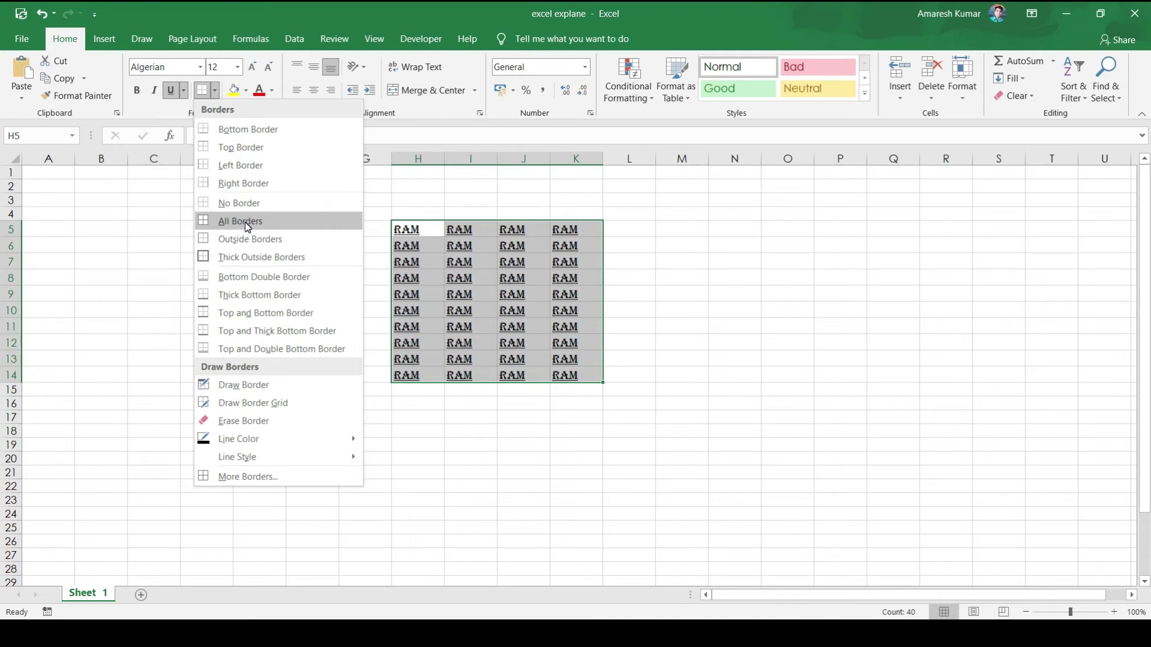
{"action": "left_click", "coordinate": [247, 222]}
{"action": "left_click", "coordinate": [398, 430]}
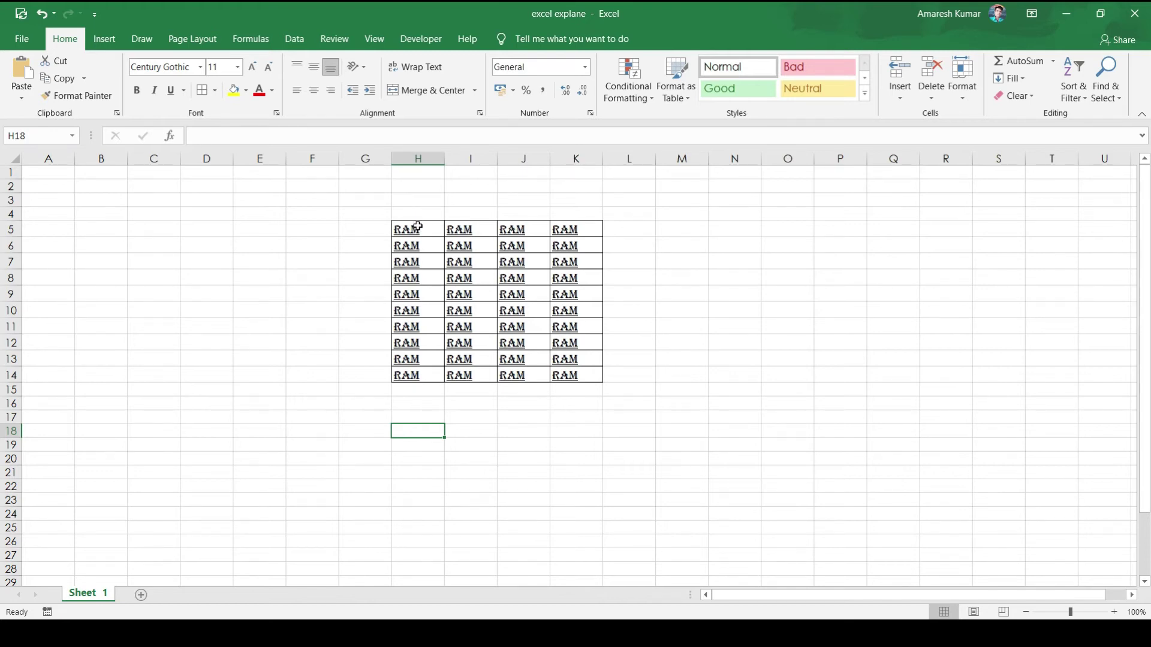
{"action": "left_click_drag", "start_coordinate": [186, 214], "coordinate": [317, 374]}
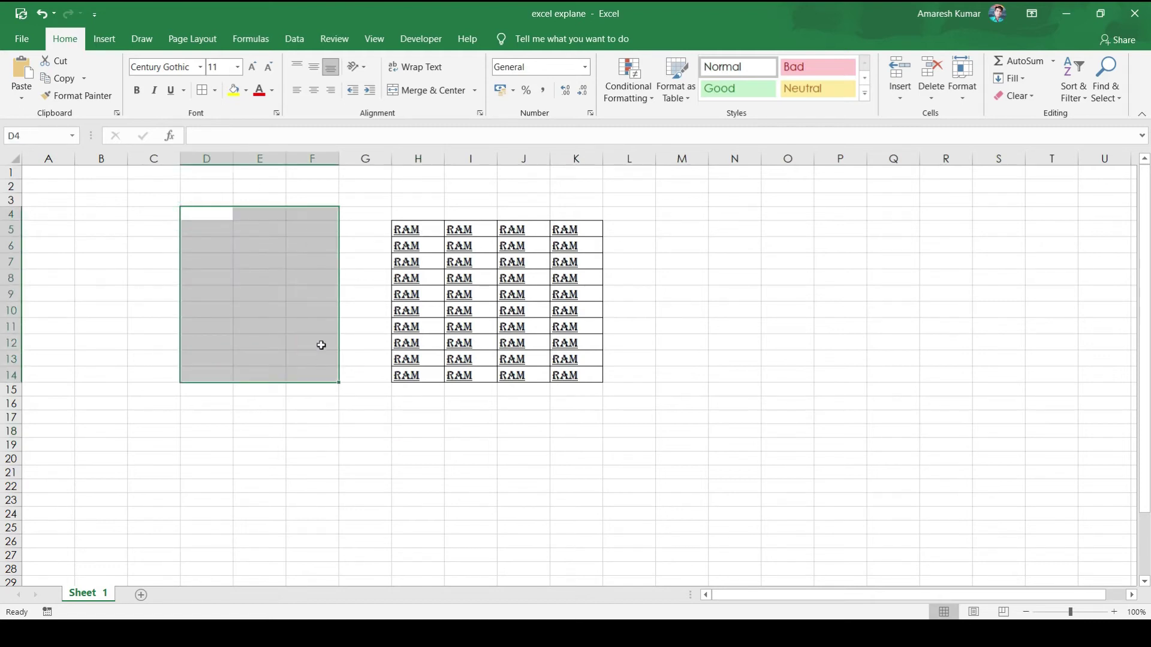
{"action": "left_click", "coordinate": [306, 291]}
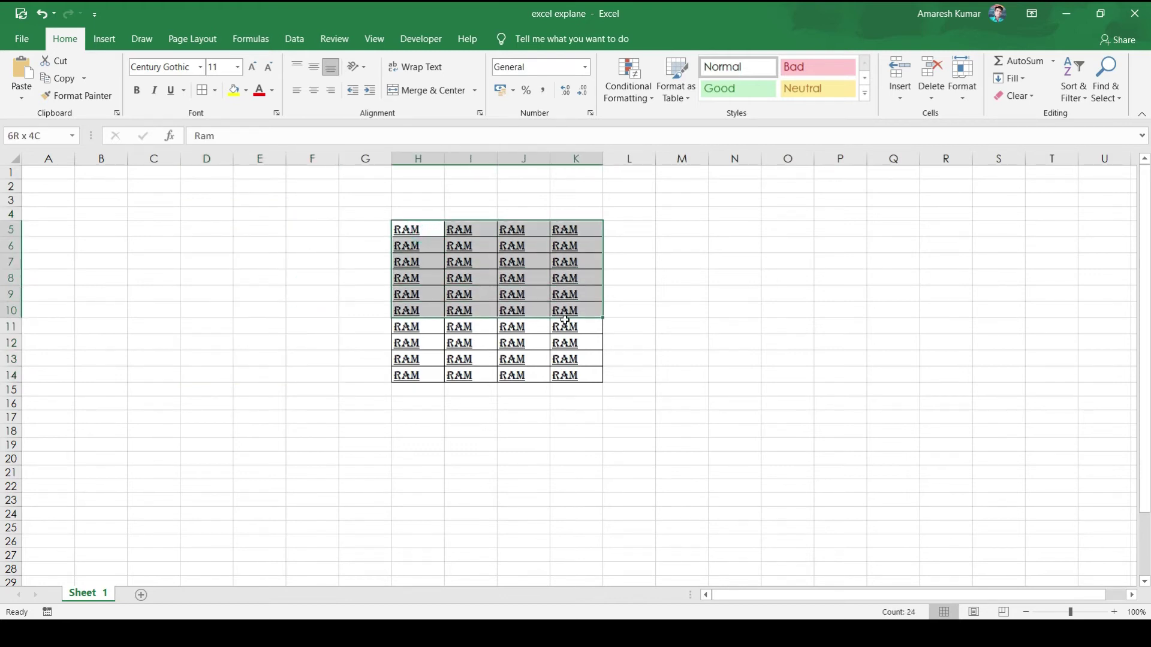
{"action": "left_click_drag", "start_coordinate": [422, 228], "coordinate": [573, 375]}
{"action": "left_click", "coordinate": [214, 90]}
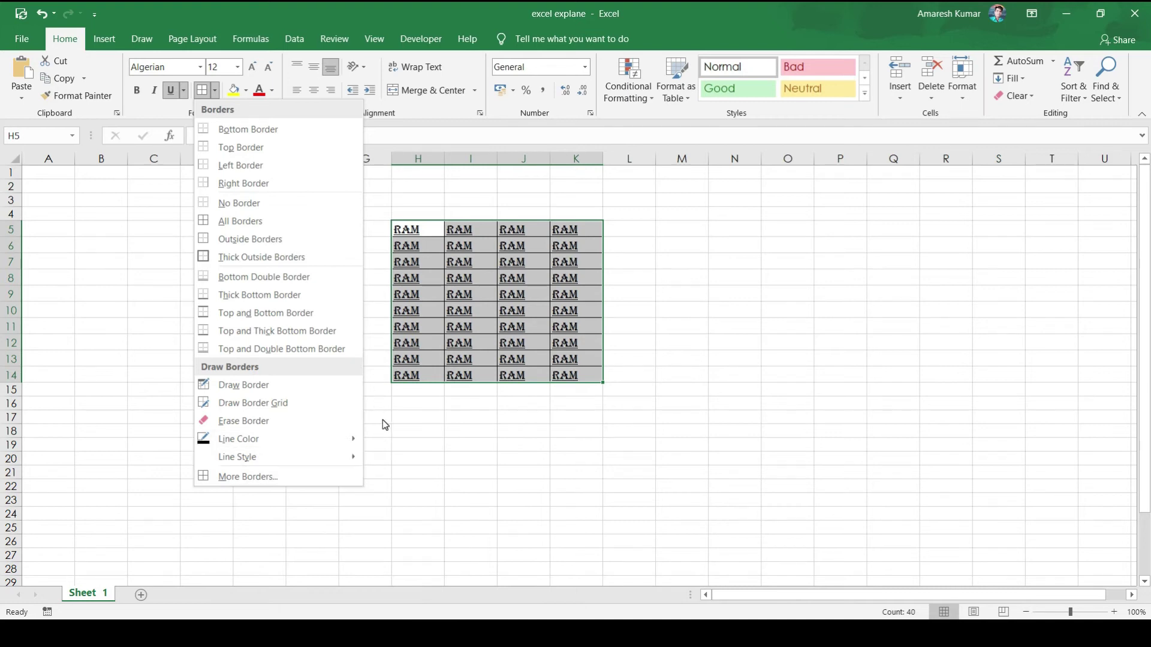
{"action": "left_click", "coordinate": [372, 379]}
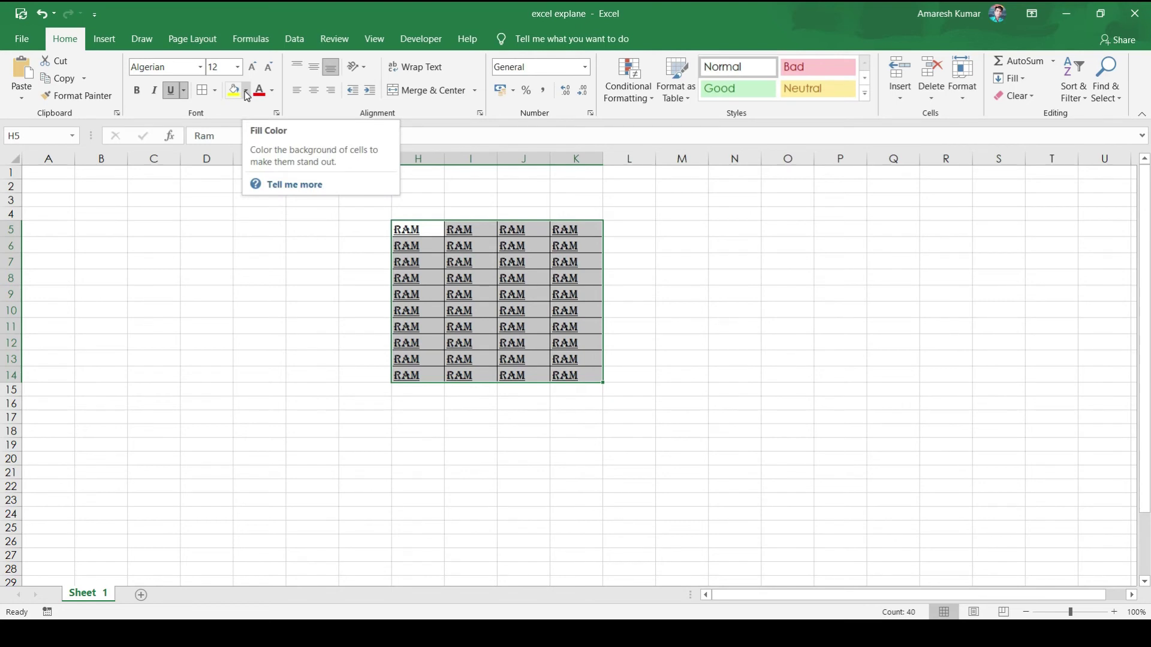
- Shade the H5:K14 cells with a pink fill colour
{"action": "left_click", "coordinate": [246, 91]}
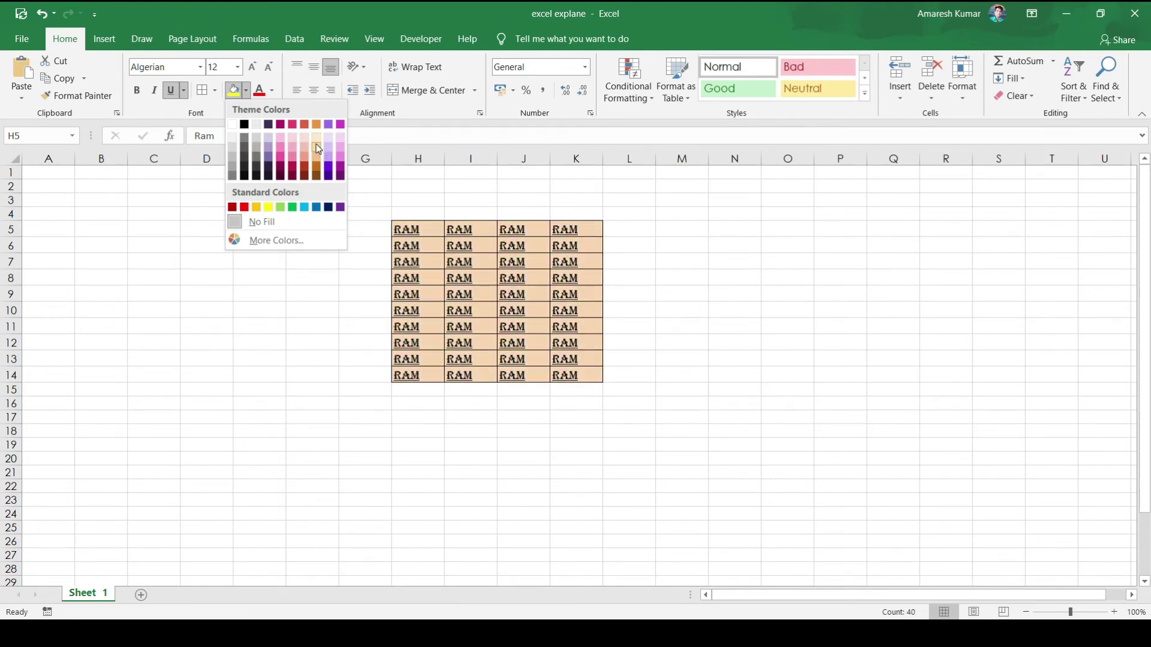
{"action": "left_click", "coordinate": [283, 149]}
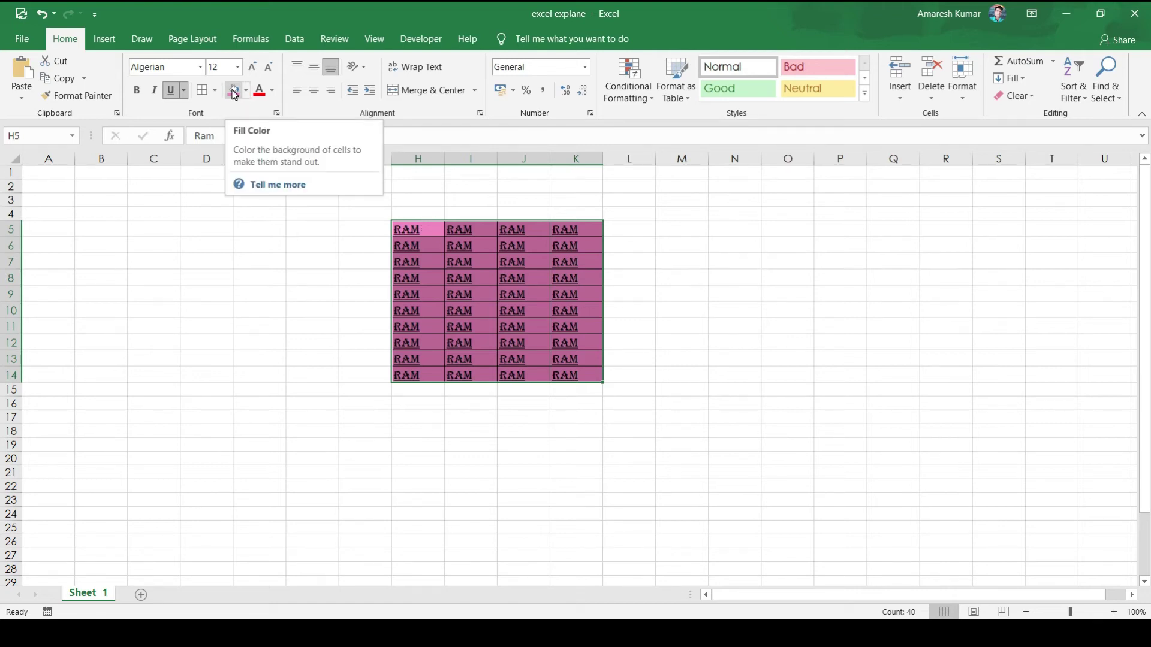
- Colour the RAM text in H5:K14 Dark Blue
{"action": "left_click", "coordinate": [275, 93]}
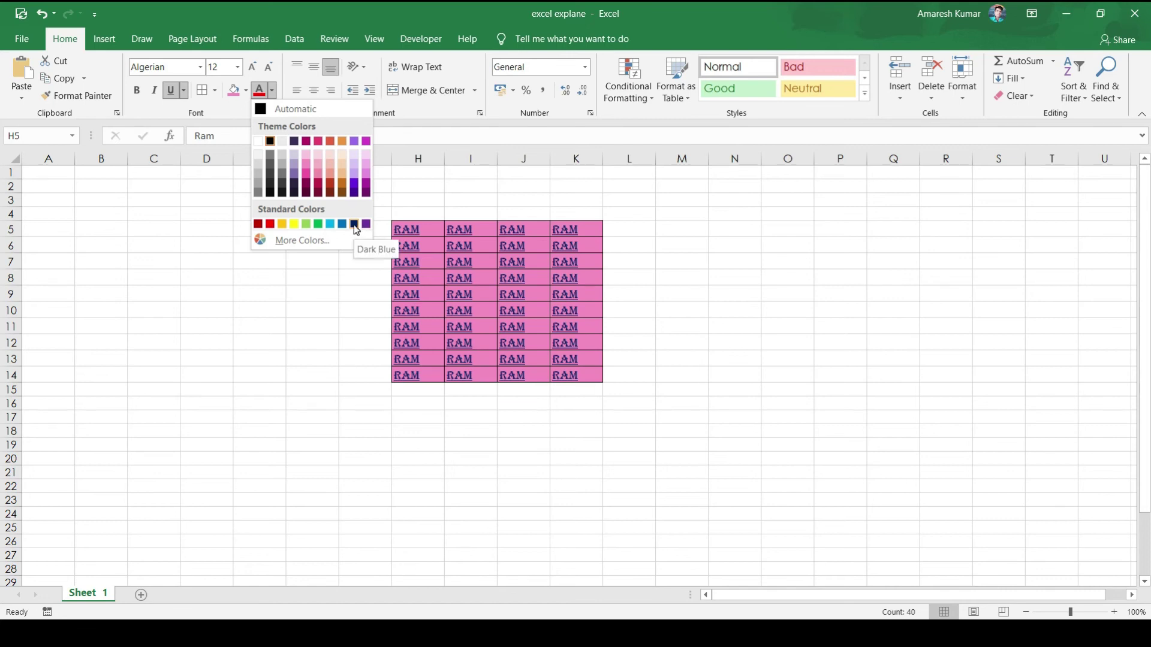
{"action": "left_click", "coordinate": [354, 225]}
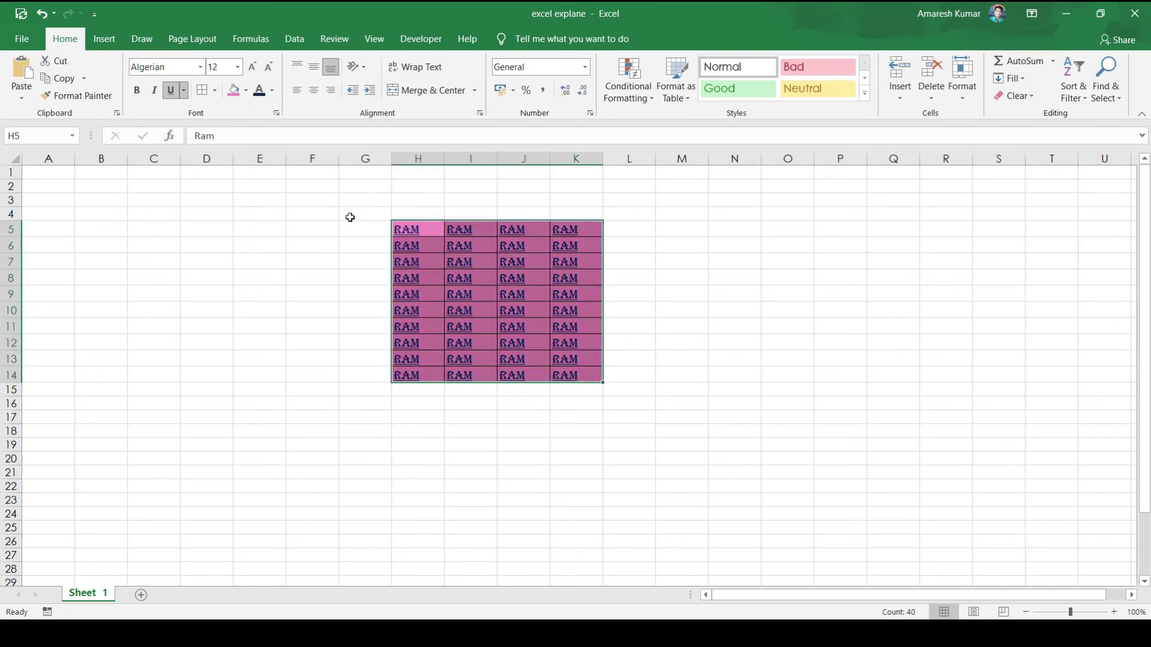
{"action": "left_click", "coordinate": [414, 233]}
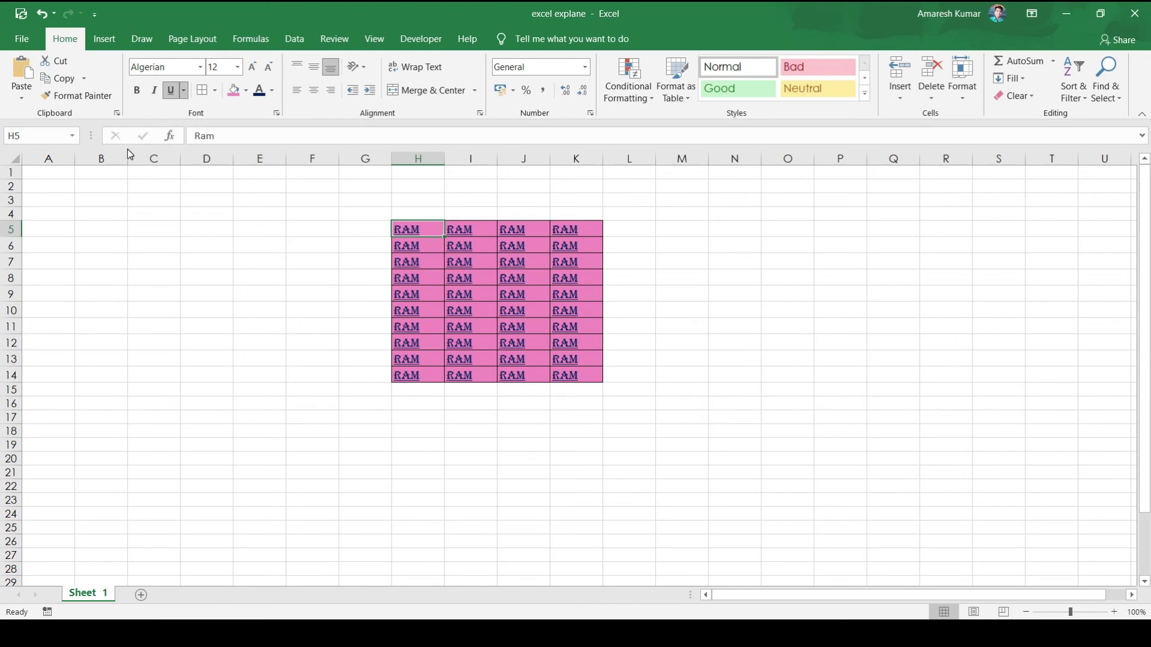
- Cut rows H5:K6 and paste them at H18, filling H18:K19
{"action": "left_click", "coordinate": [144, 186]}
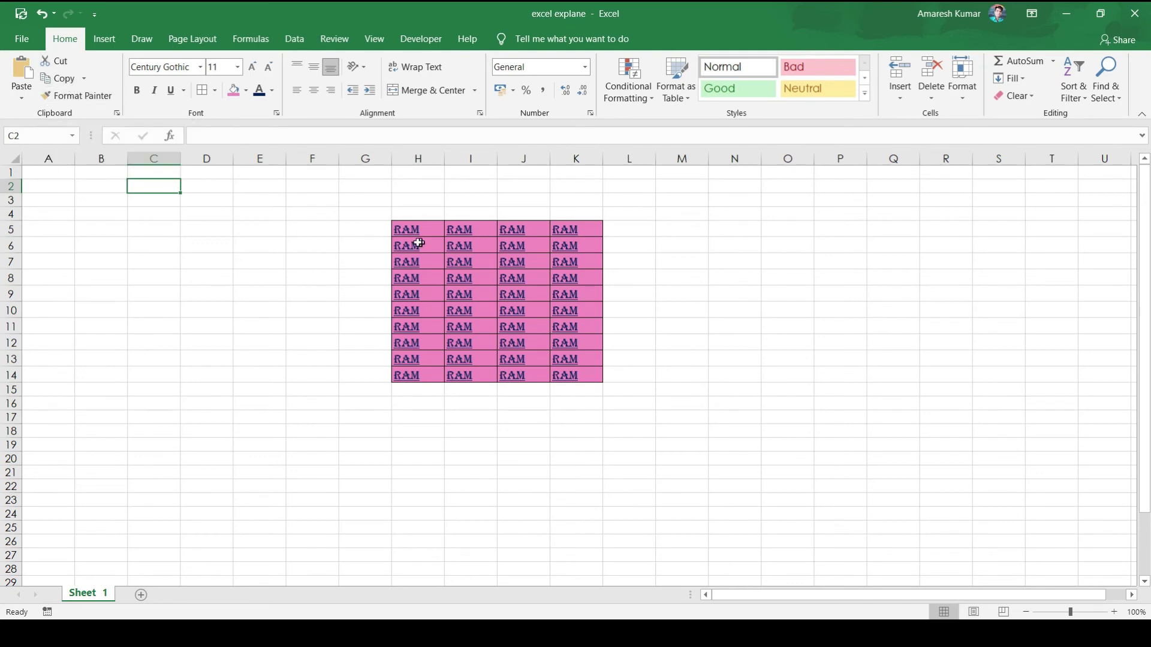
{"action": "left_click_drag", "start_coordinate": [414, 227], "coordinate": [557, 248]}
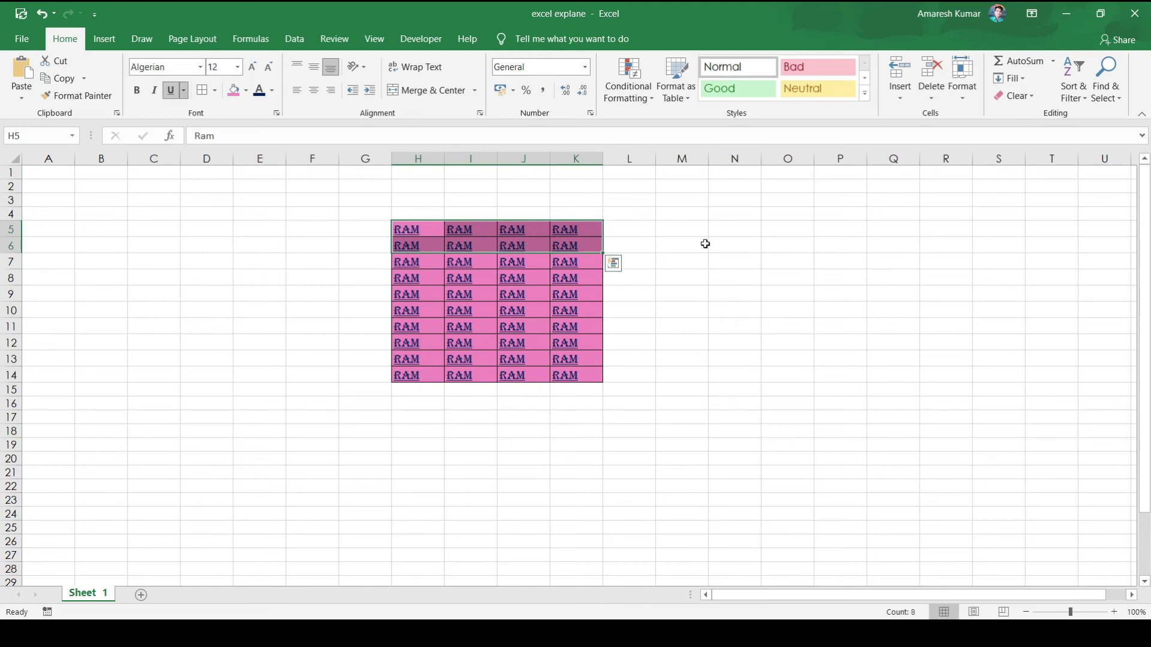
{"action": "left_click", "coordinate": [70, 67]}
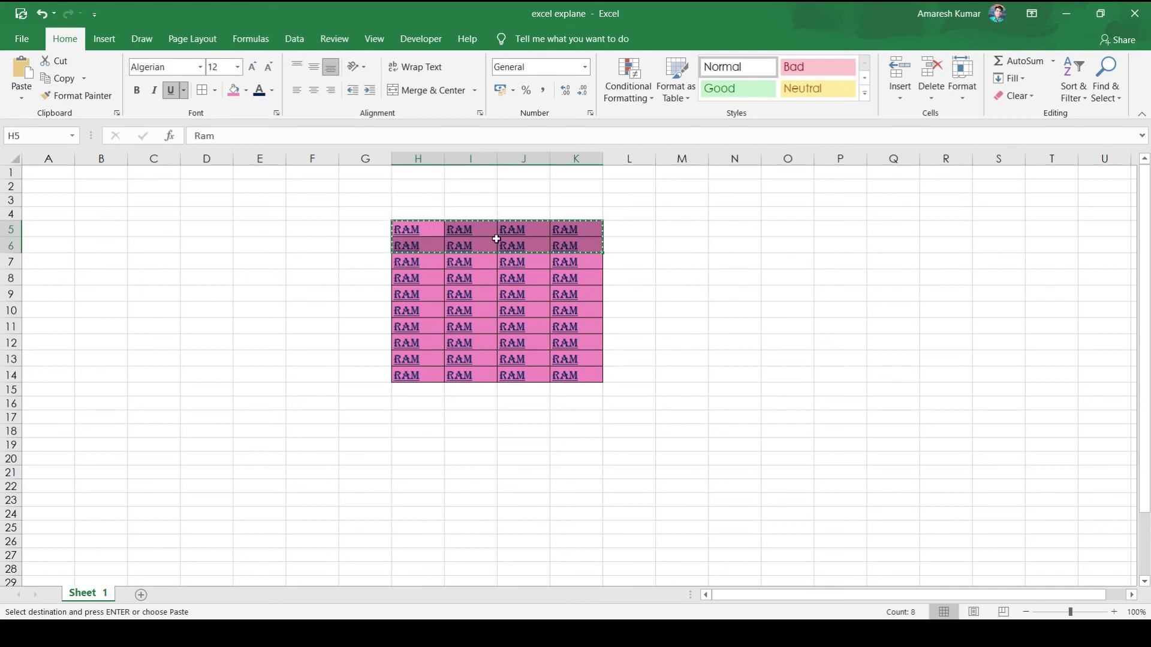
{"action": "left_click", "coordinate": [401, 430]}
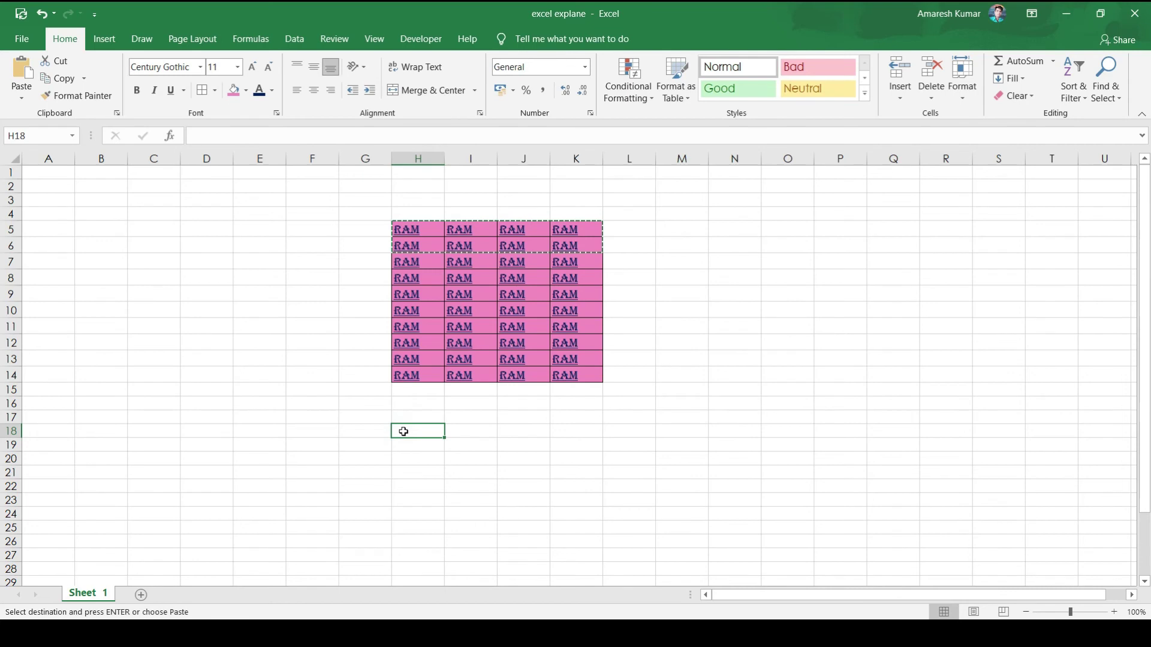
{"action": "left_click", "coordinate": [18, 73]}
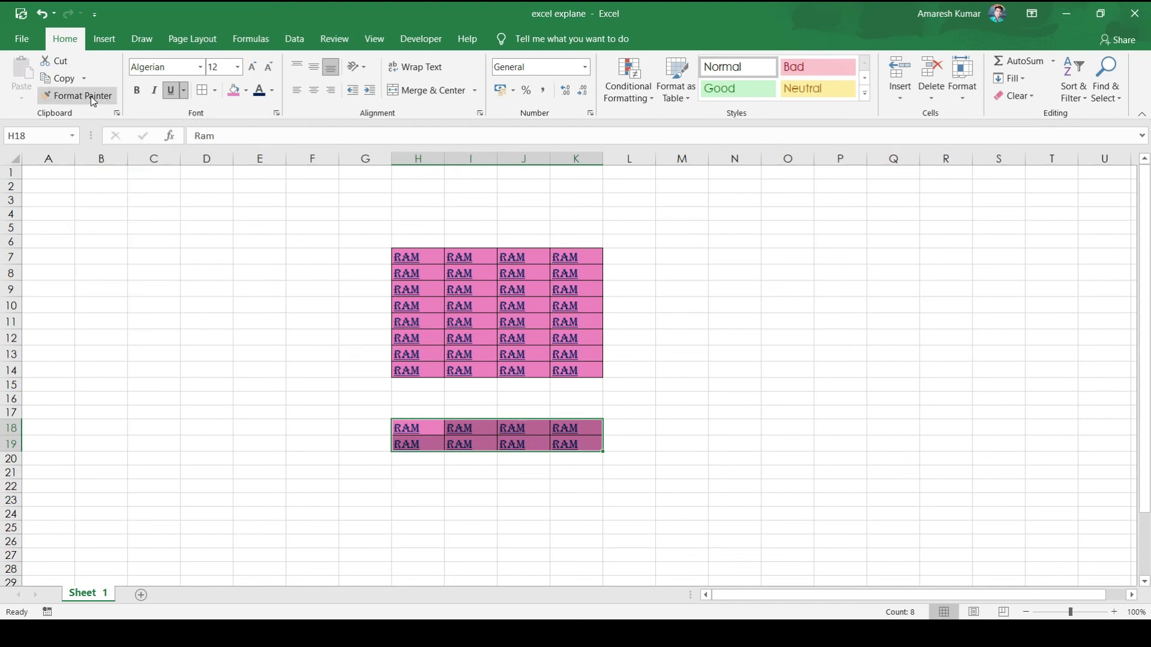
- Enter 'mohan' into the new O4:Q9 block, then select the formatted cell H7
{"action": "left_click", "coordinate": [400, 257]}
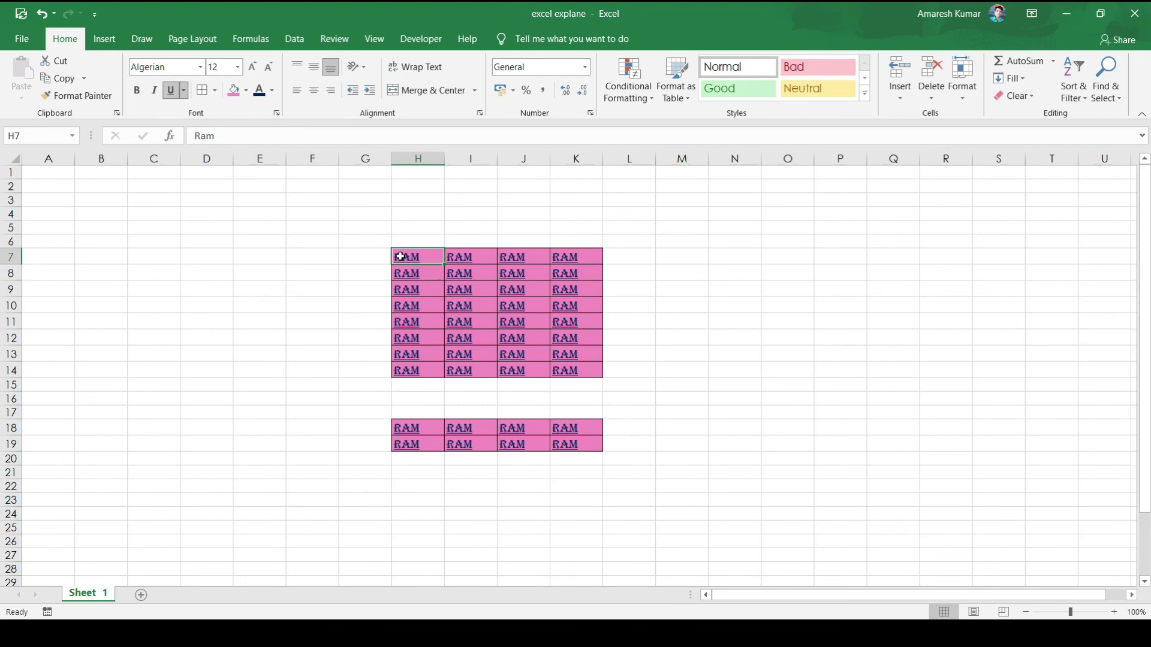
{"action": "left_click", "coordinate": [691, 259]}
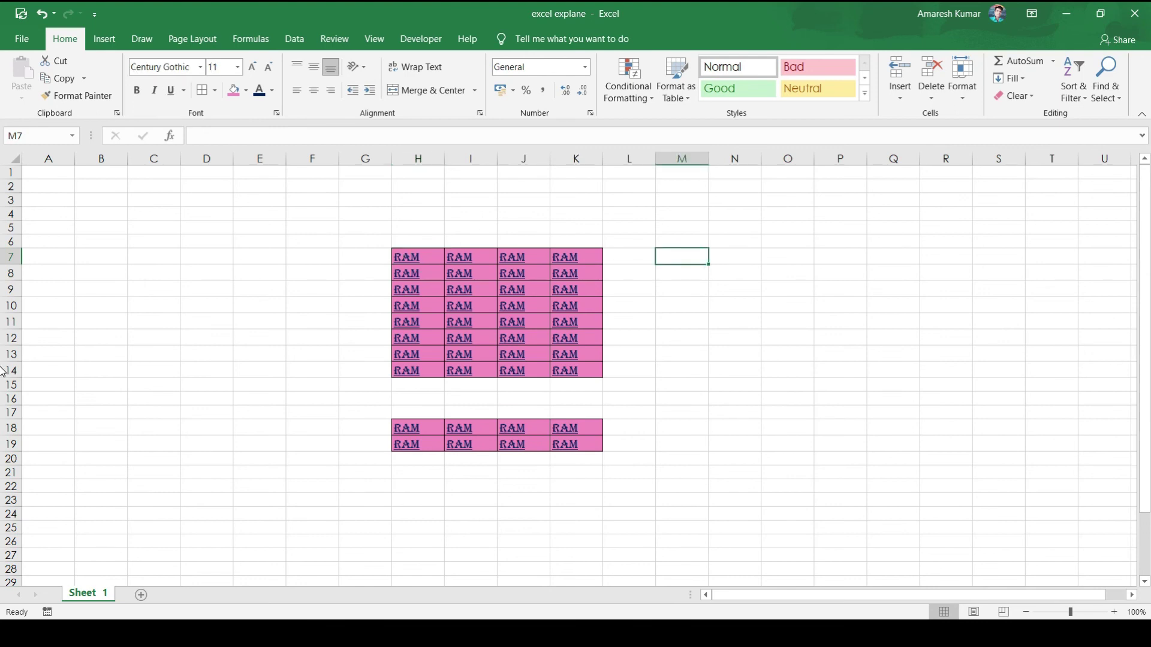
{"action": "type", "text": "mohan"}
{"action": "key", "text": "Return"}
{"action": "type", "text": "3"}
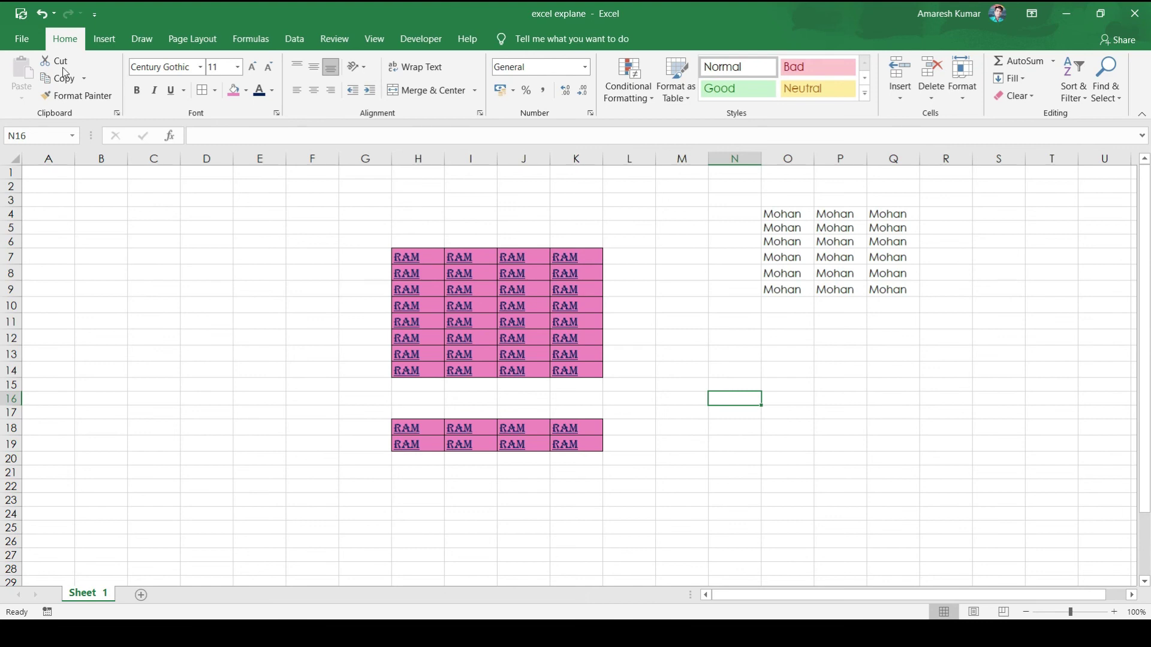
{"action": "left_click", "coordinate": [418, 257]}
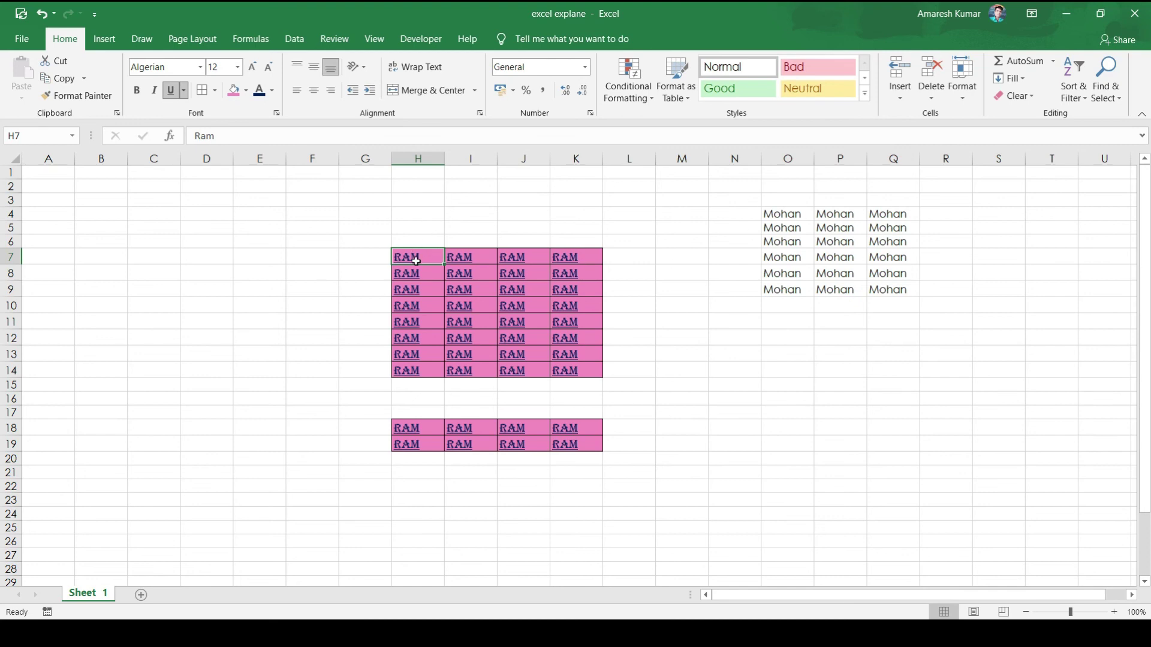
- Format-paint H7's style onto O4, then across the whole O4:Q9 block
{"action": "left_click", "coordinate": [84, 96]}
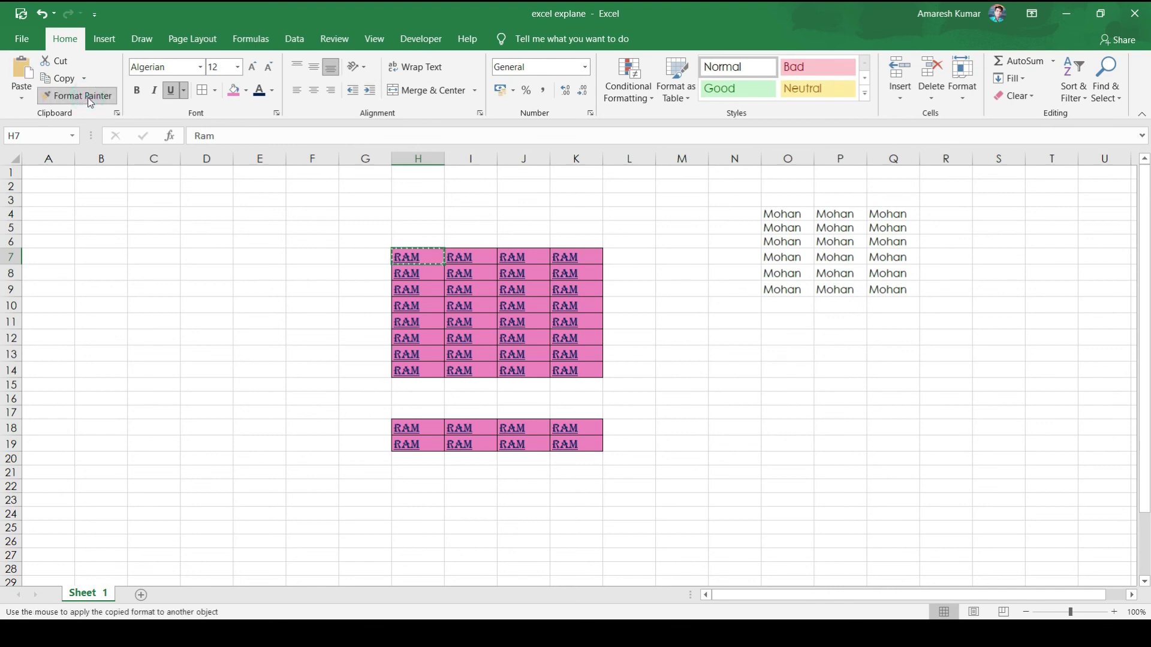
{"action": "left_click", "coordinate": [783, 214]}
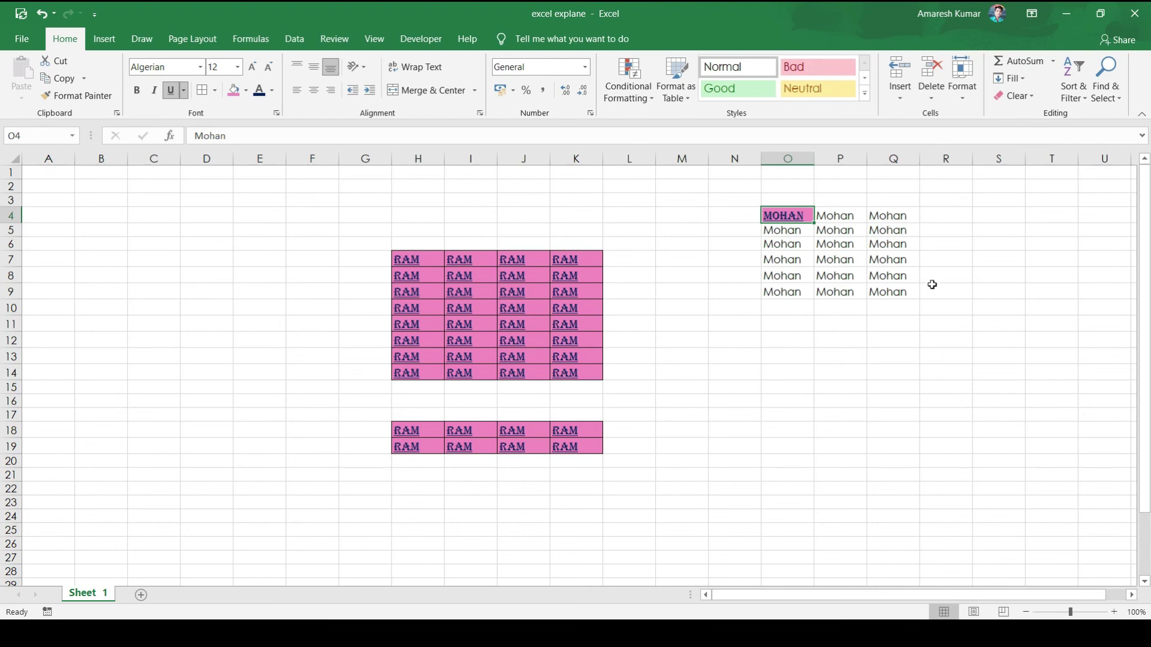
{"action": "left_click", "coordinate": [429, 256]}
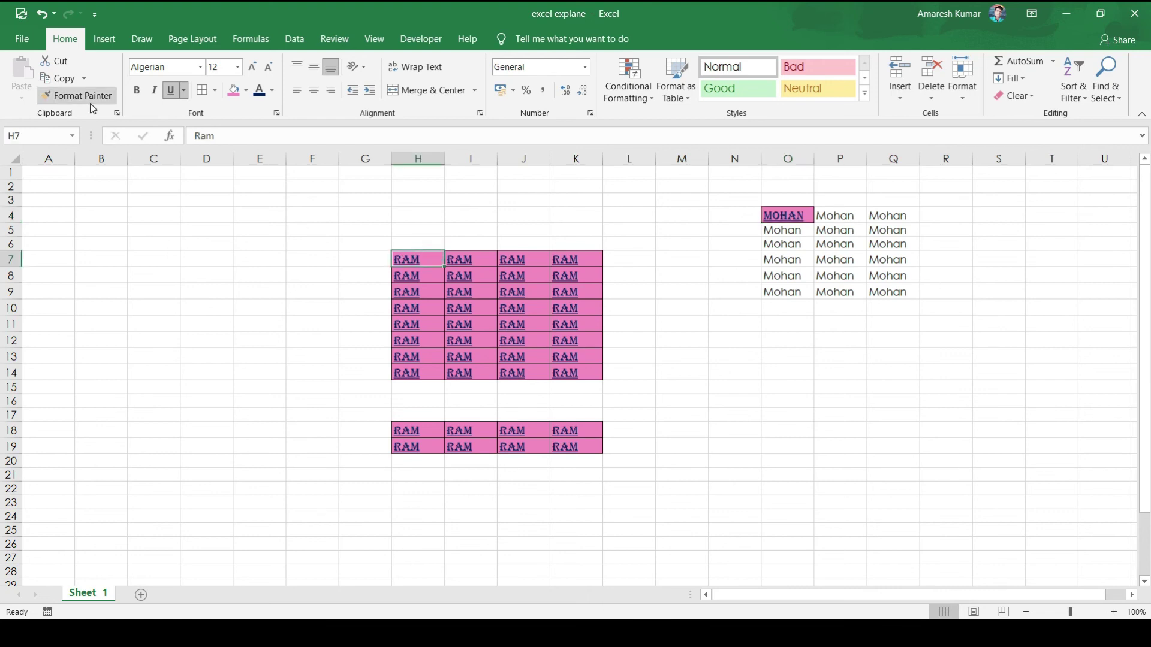
{"action": "left_click", "coordinate": [77, 95]}
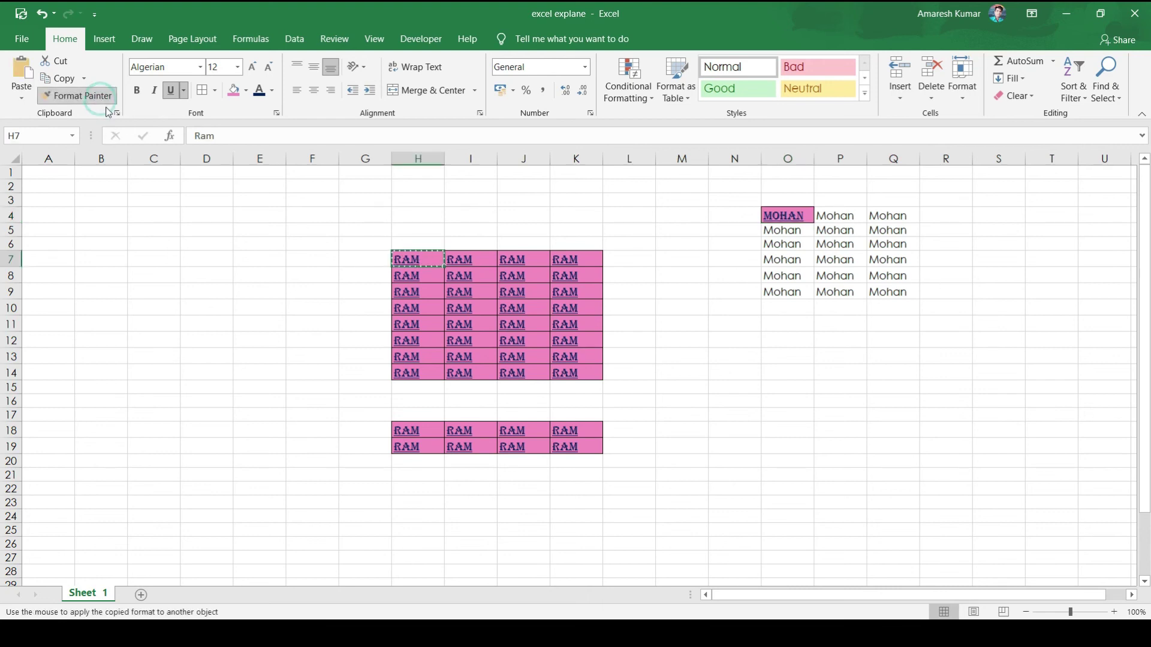
{"action": "mouse_move", "coordinate": [785, 215]}
{"action": "left_mouse_down"}
{"action": "mouse_move", "coordinate": [851, 234]}
{"action": "mouse_move", "coordinate": [887, 296]}
{"action": "left_mouse_up"}
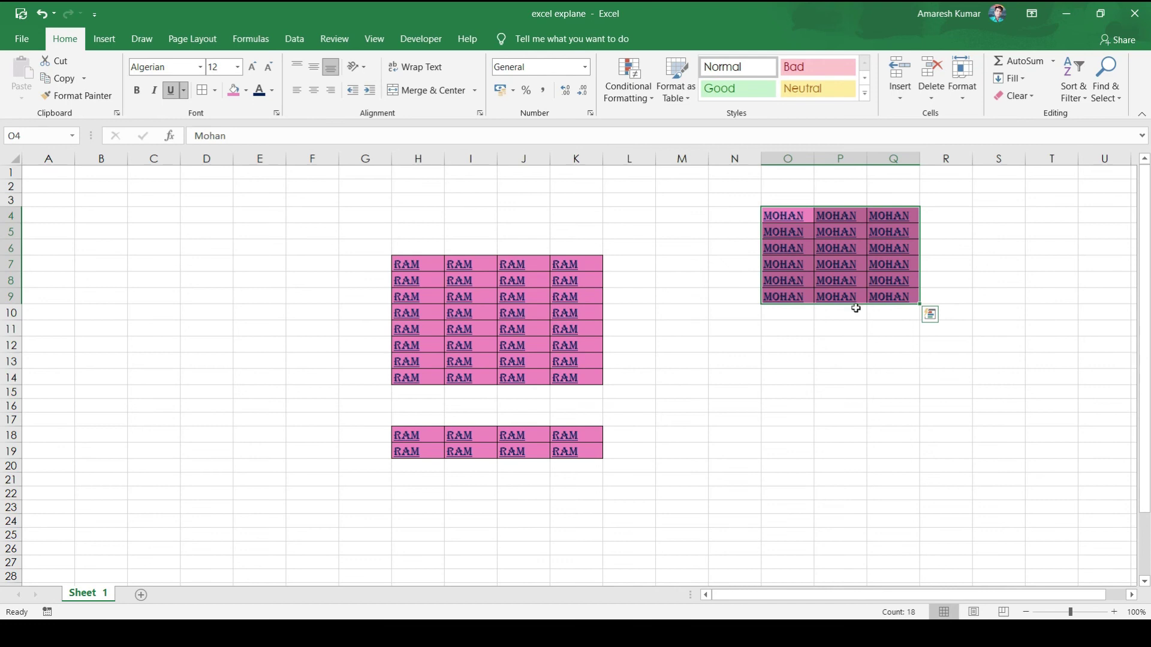
{"action": "left_click", "coordinate": [855, 311]}
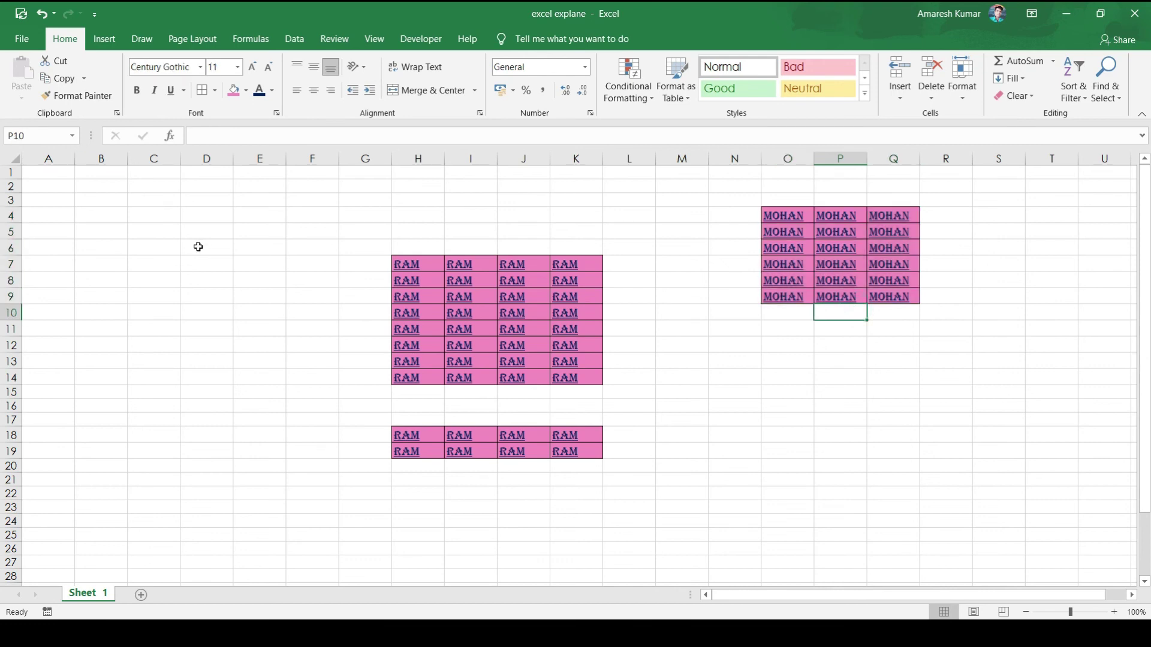